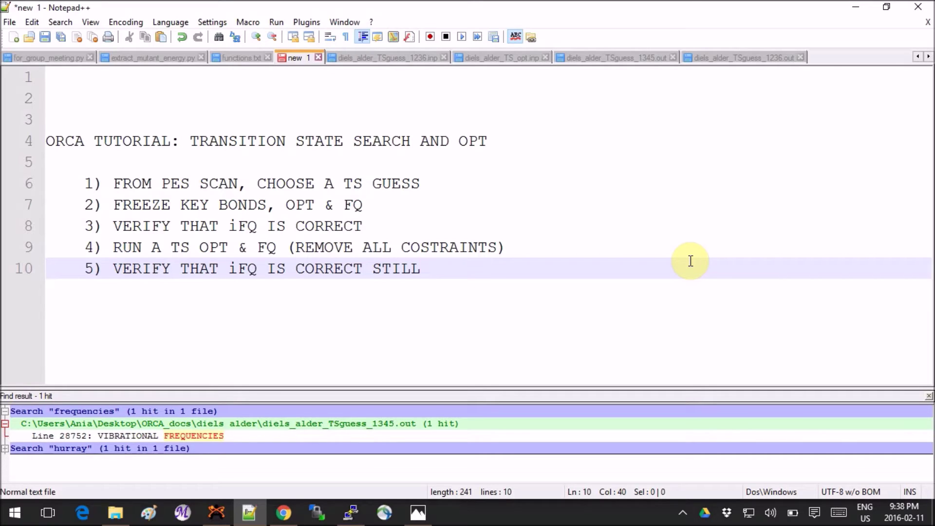
Step: Leave the tutorial outline for Avogadro and zoom in on the scanned Diels-Alder molecule
click(596, 253)
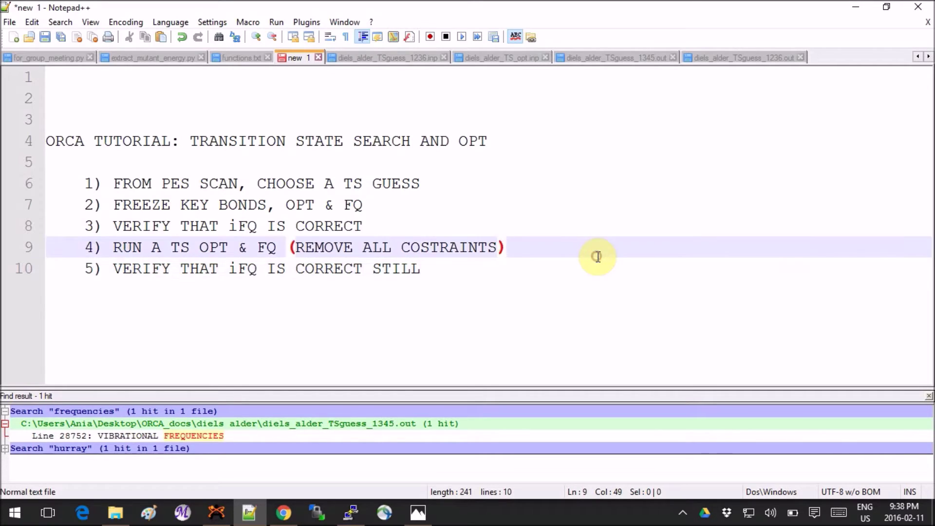
click(469, 273)
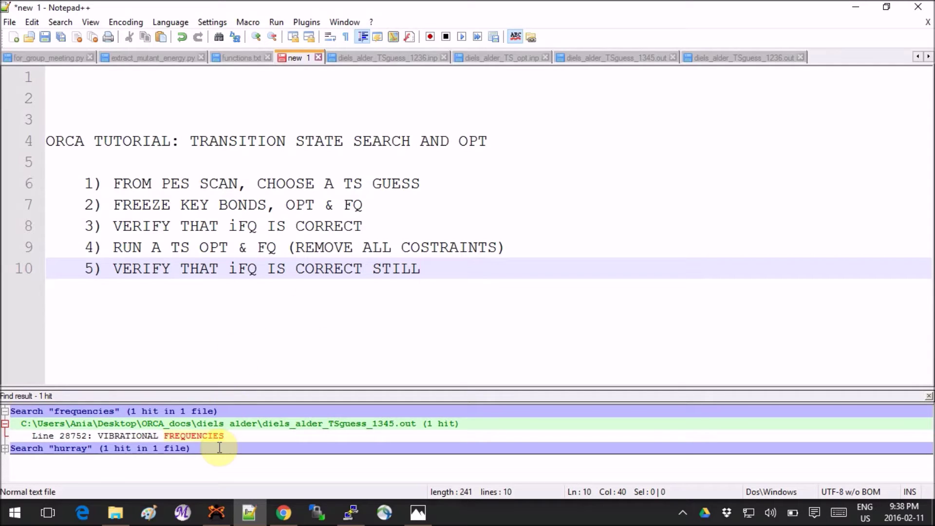
click(215, 511)
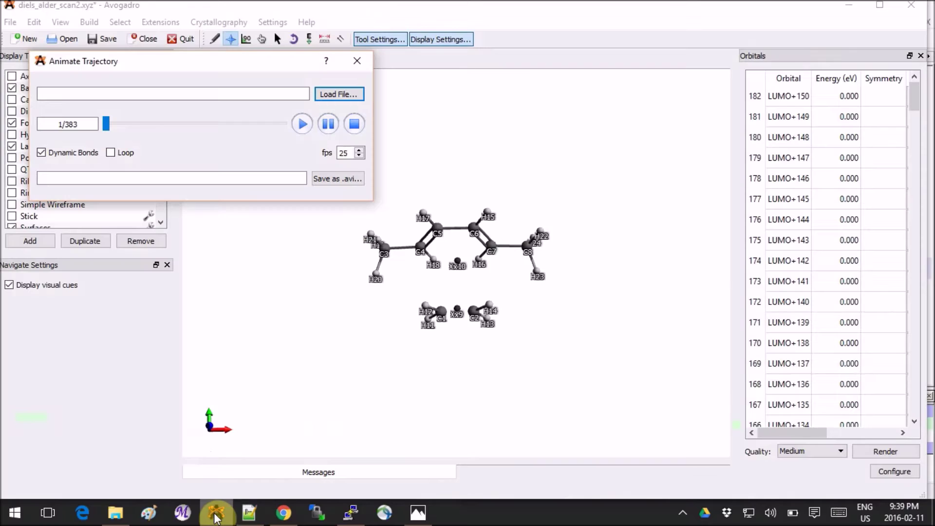
click(560, 232)
scroll(560, 233, up, 3)
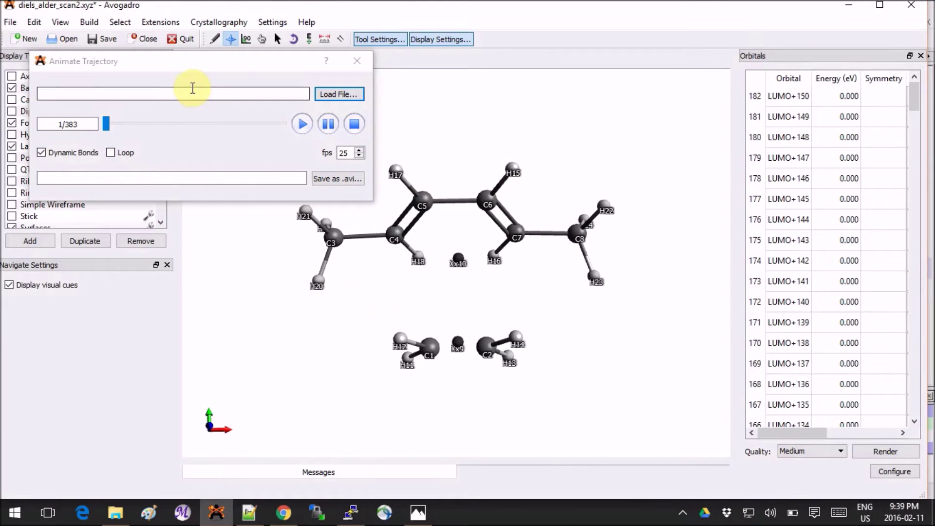
Step: Advance the scan trajectory to frame 140 of 383 and bring up the energy_scan2.png plot
drag(188, 62, 162, 26)
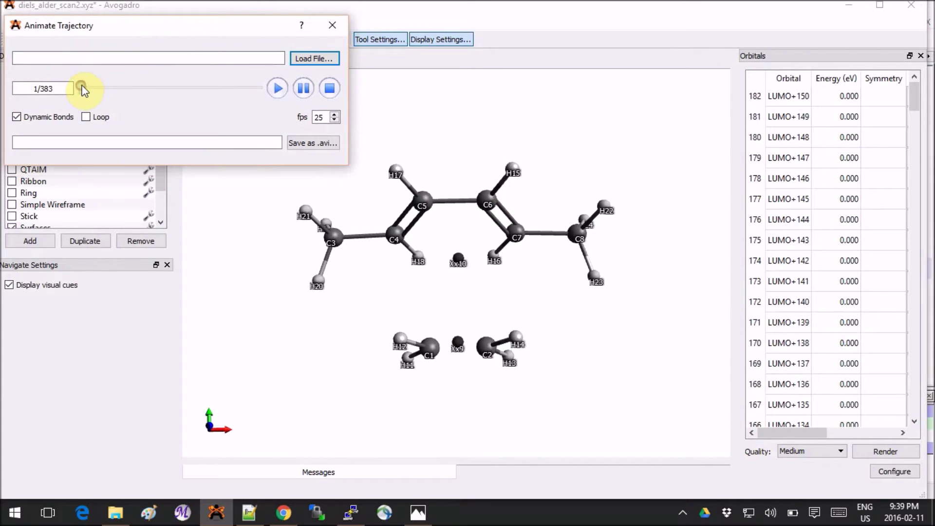
drag(82, 86, 145, 88)
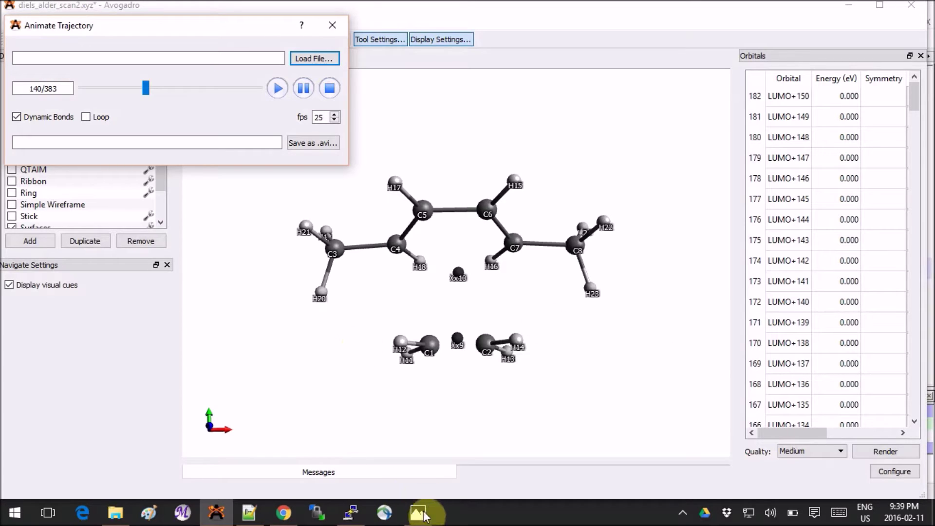
mouse_move(419, 519)
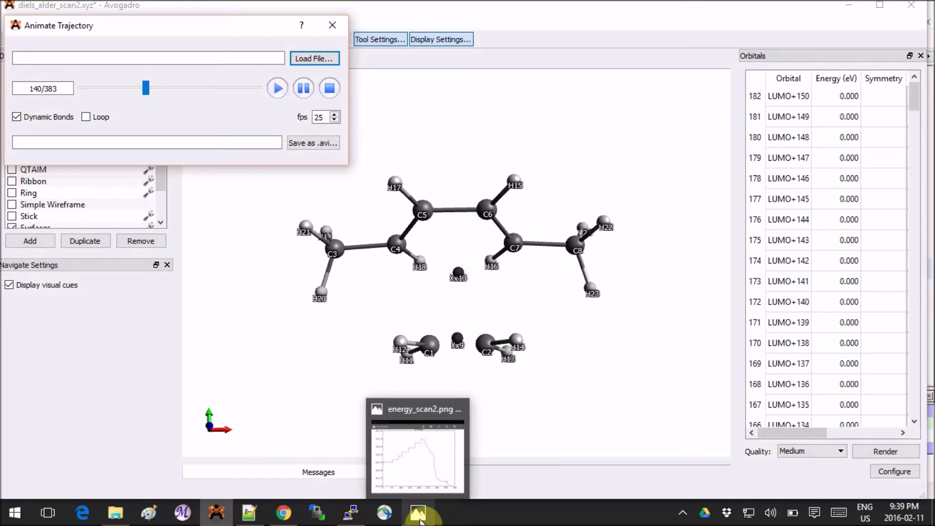
click(429, 455)
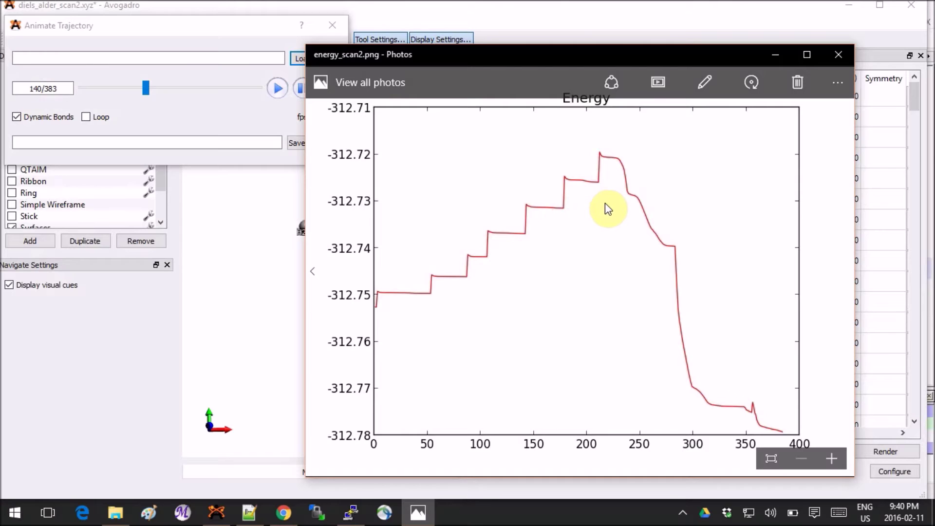
Step: Bring Avogadro, still at trajectory frame 140/383, back in front of the energy plot
click(100, 345)
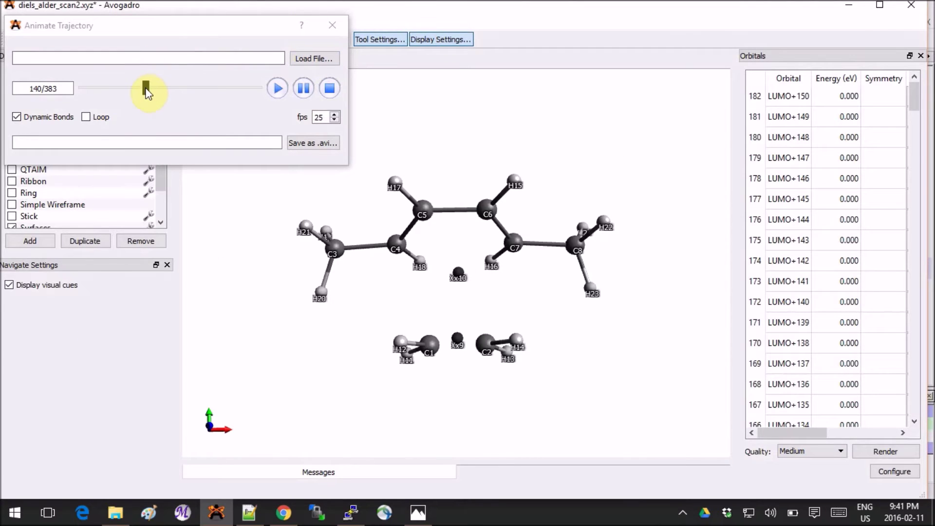
Step: Take scan frame 195 and delete dummy atoms Xx10 and Xx9, with Adjust Hydrogens off
drag(148, 88, 172, 95)
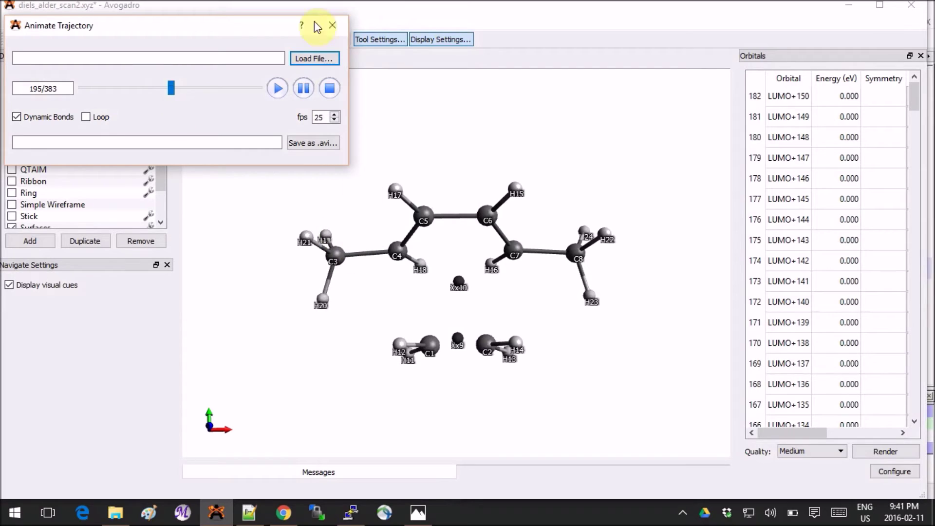
click(332, 26)
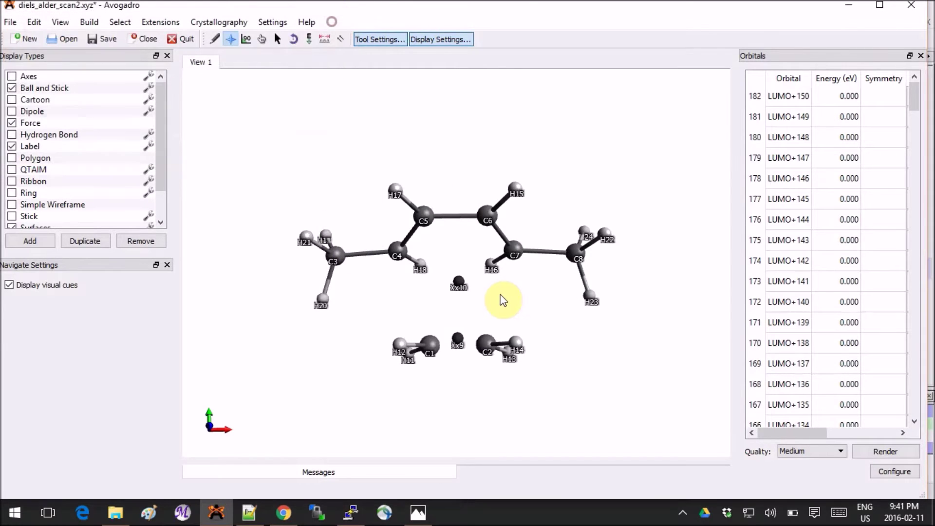
scroll(499, 294, up, 2)
scroll(499, 294, up, 2)
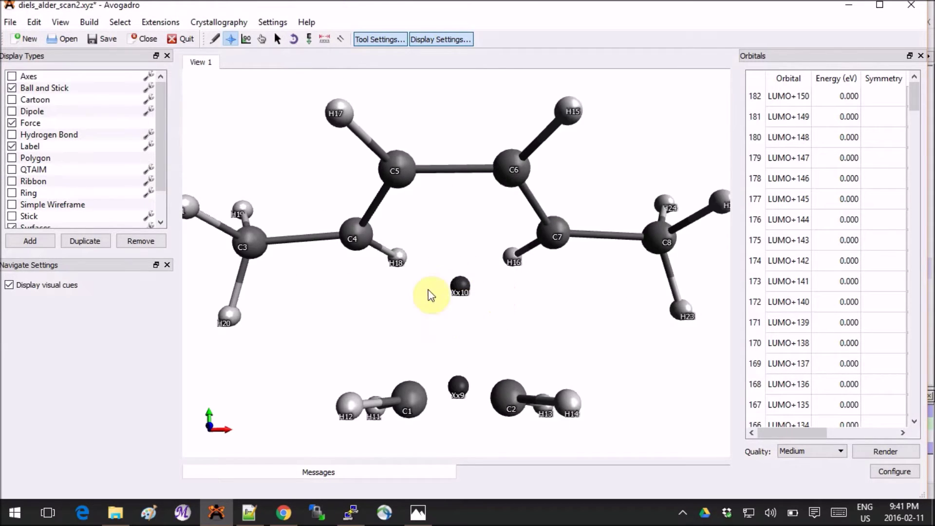
click(213, 41)
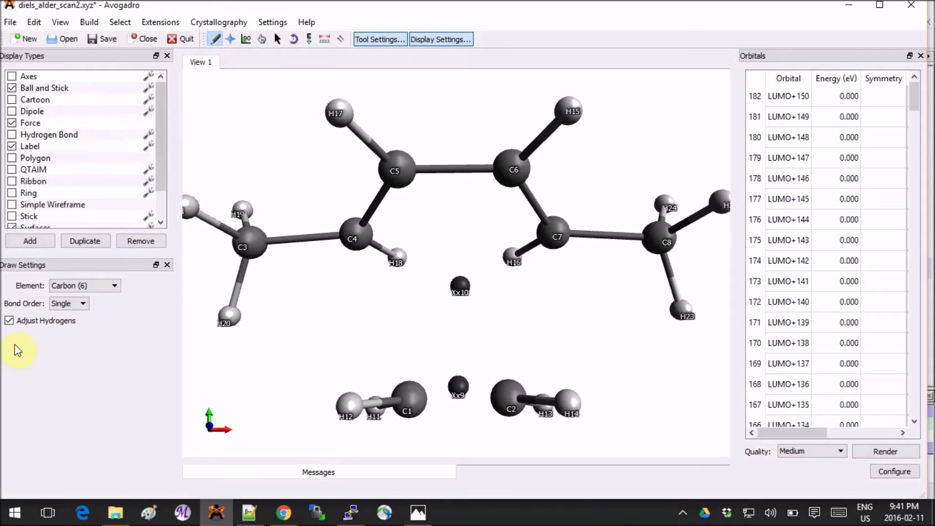
click(45, 322)
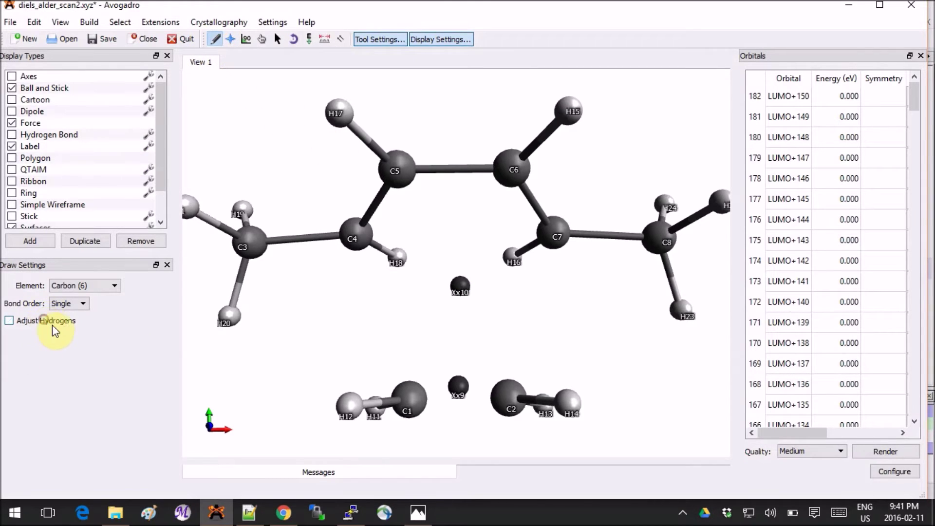
right_click(457, 288)
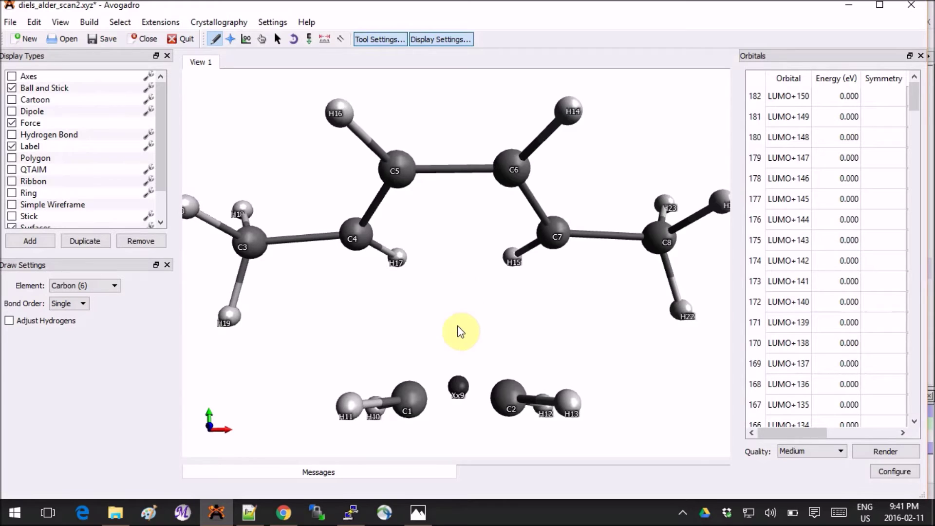
right_click(457, 390)
Step: Preview the Orca input generated for the frame-195 geometry, then return to the Notepad++ outline
click(155, 22)
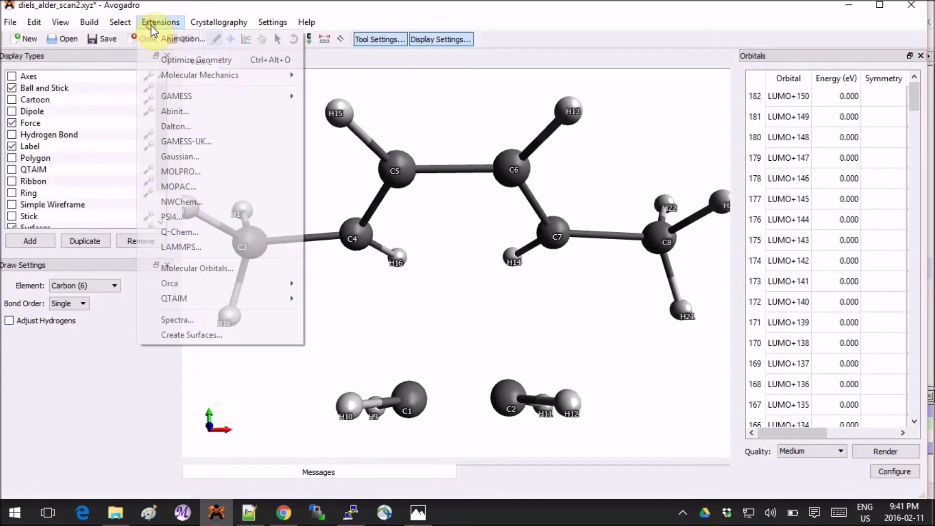
mouse_move(294, 284)
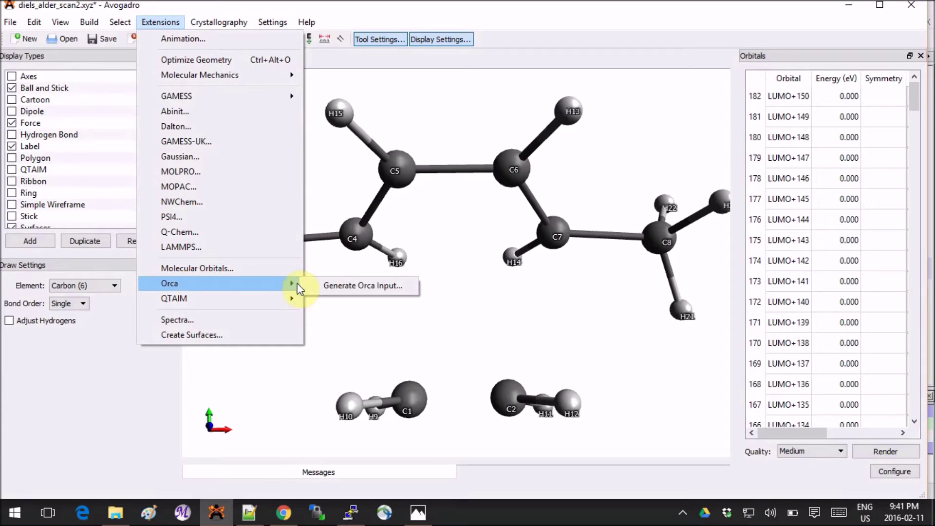
click(347, 284)
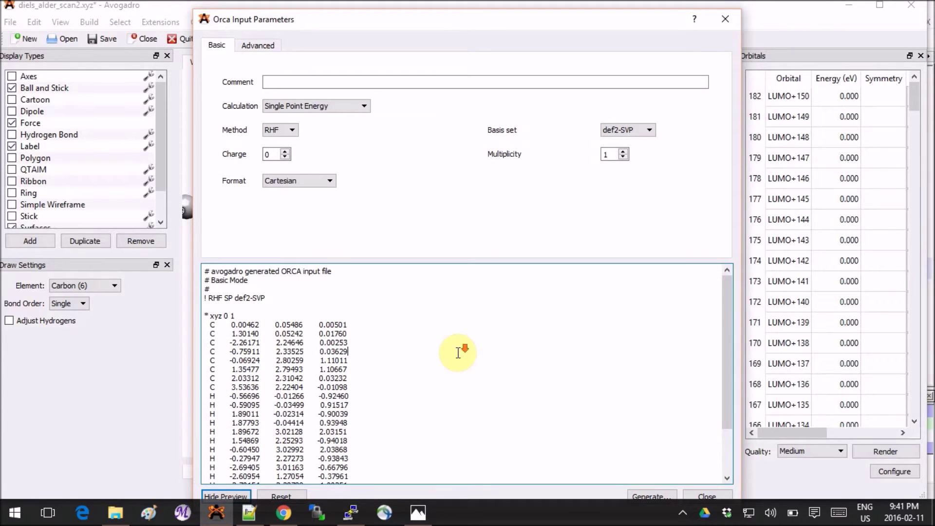
scroll(458, 351, down, 3)
scroll(458, 353, up, 3)
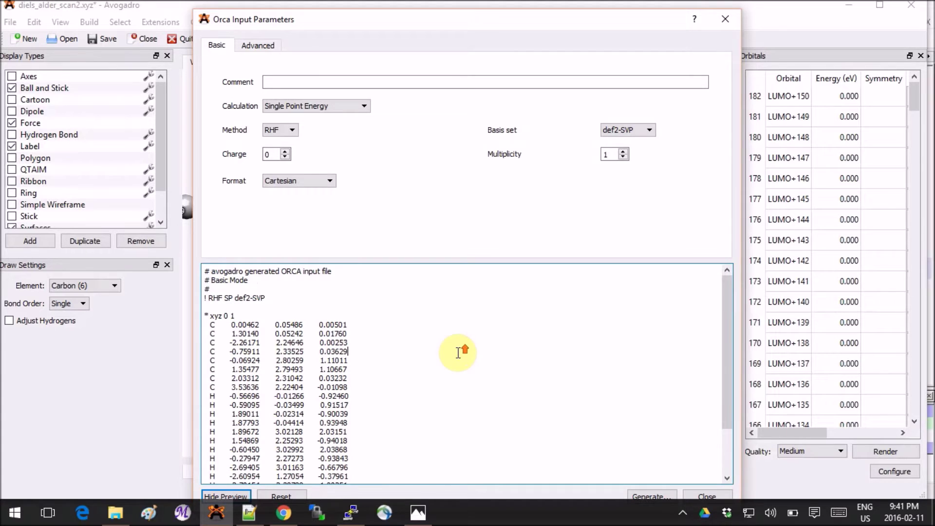
click(728, 20)
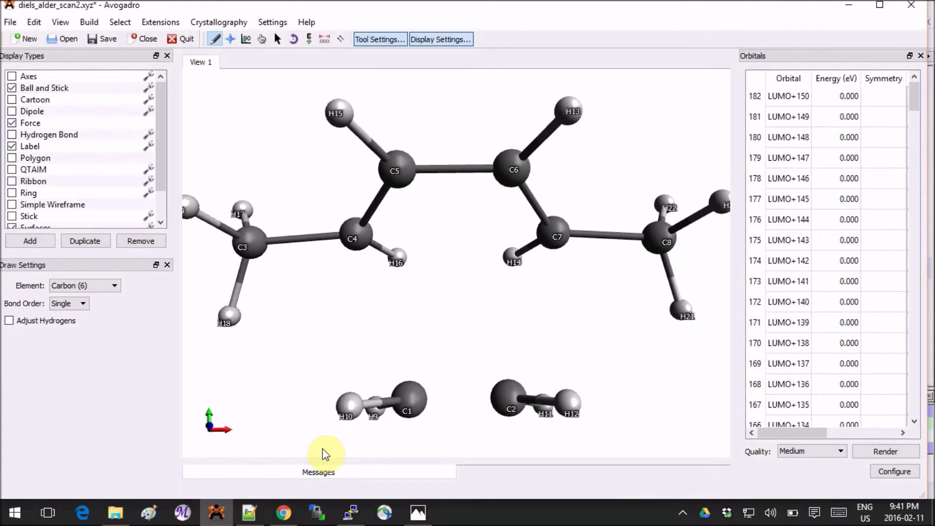
mouse_move(251, 511)
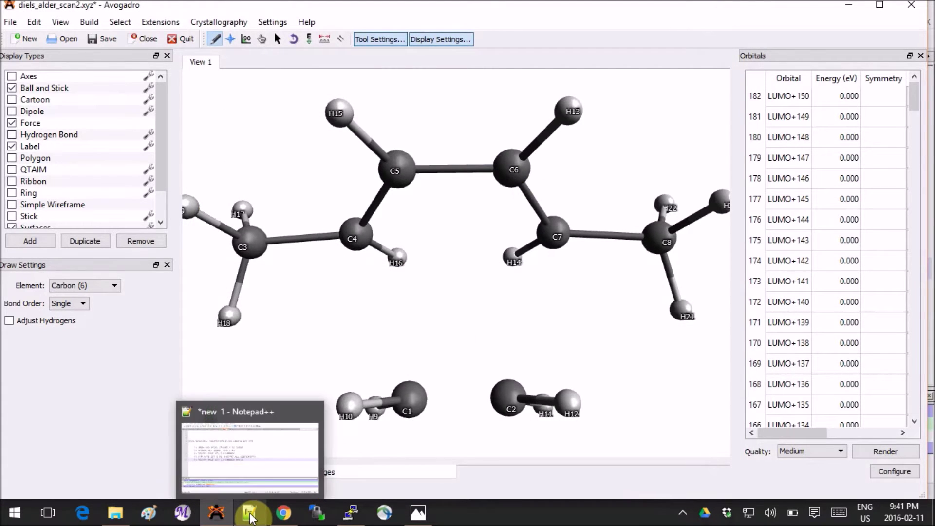
click(260, 444)
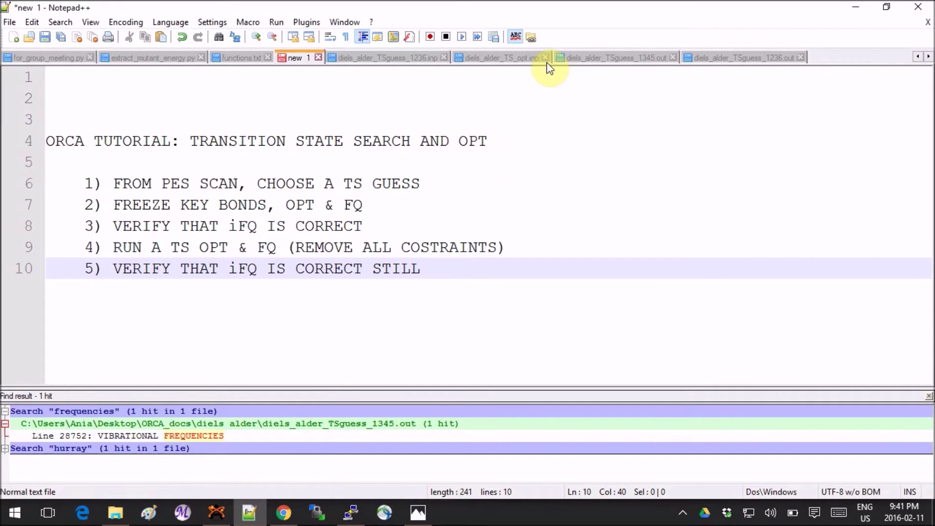
Step: Review the diels_alder_TSguess_1236.inp input file against the Avogadro structure
click(374, 59)
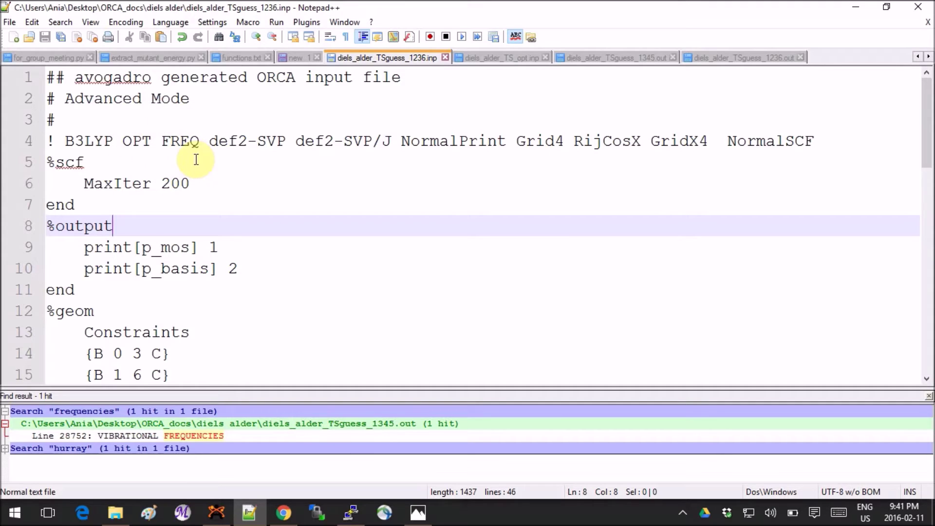
scroll(319, 215, down, 2)
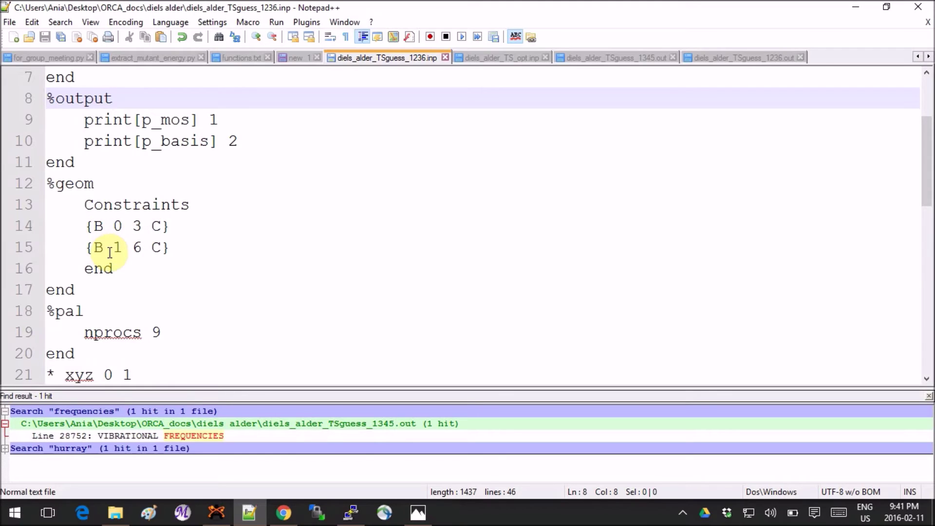
click(217, 512)
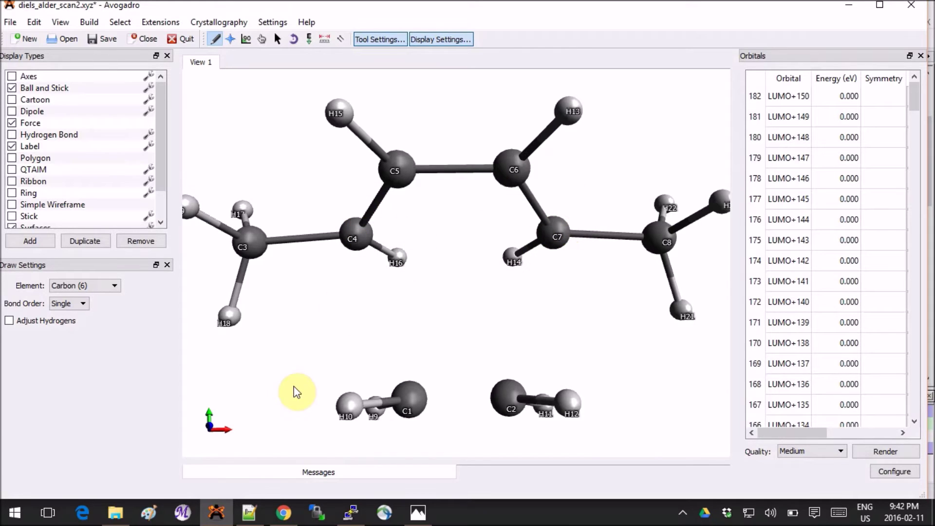
click(249, 511)
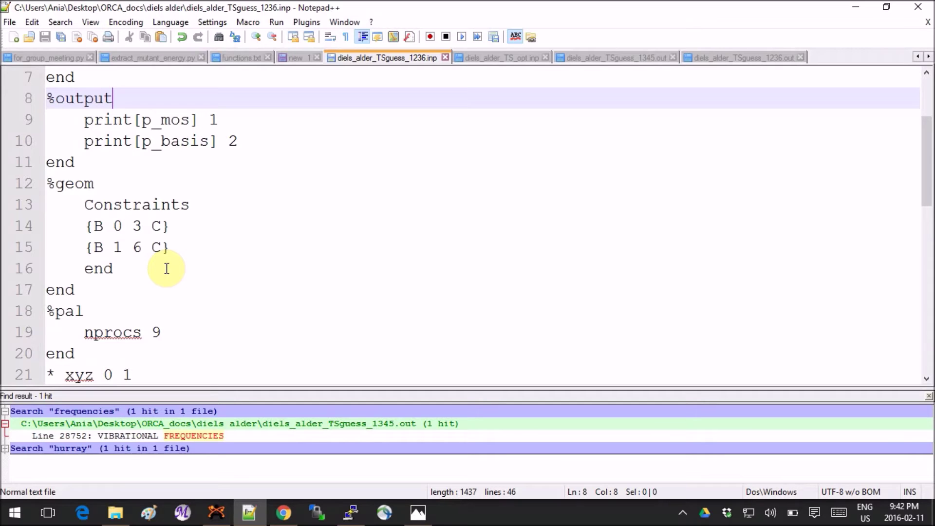
Step: Check the %geom block, then view the 1236 output's frequencies with imaginary mode -170.05 cm**-1
click(251, 284)
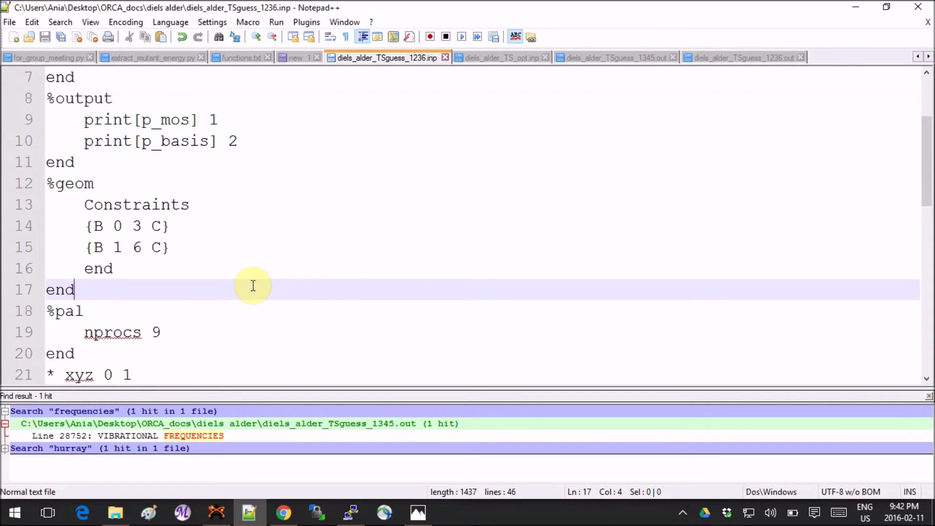
scroll(253, 285, down, 6)
scroll(253, 286, down, 1)
scroll(253, 285, up, 9)
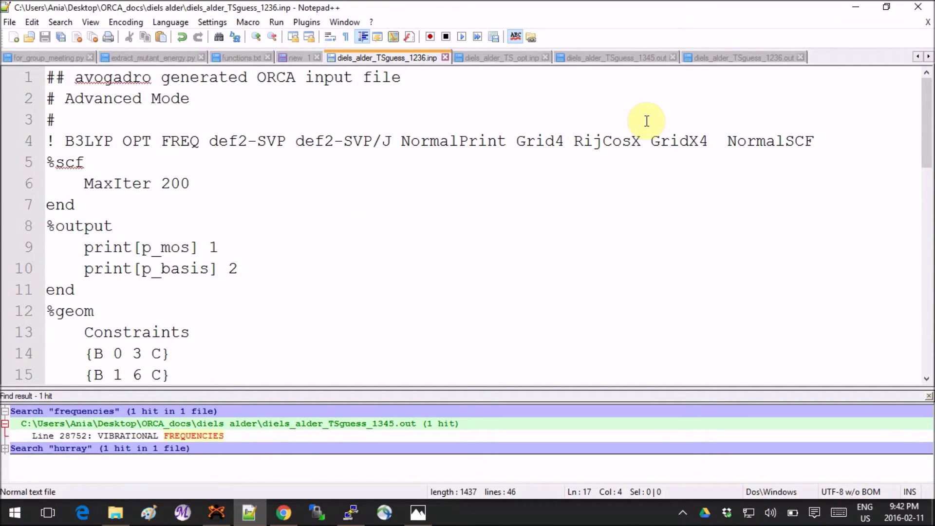
click(728, 58)
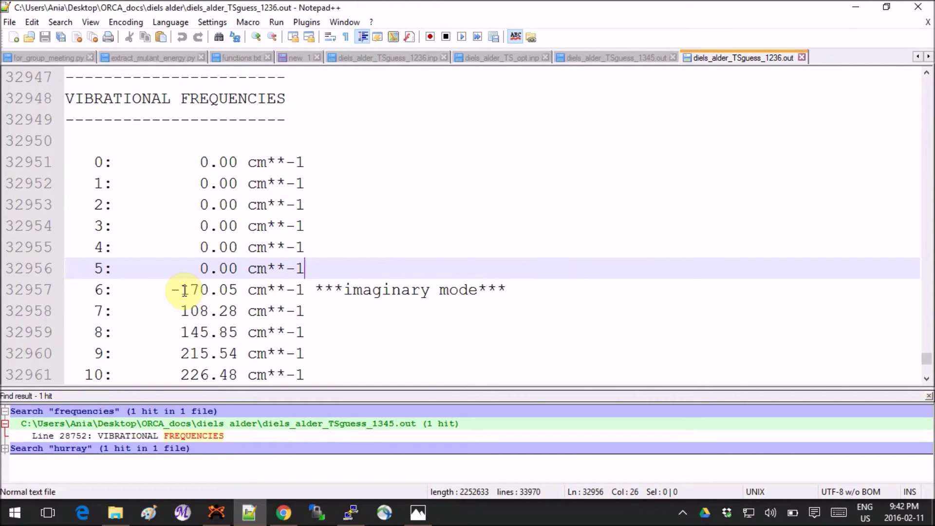
Step: Compare with diels_alder_TSguess_1345.out's frequencies, where mode 6 is imaginary at -318.50 cm**-1
scroll(545, 258, up, 1)
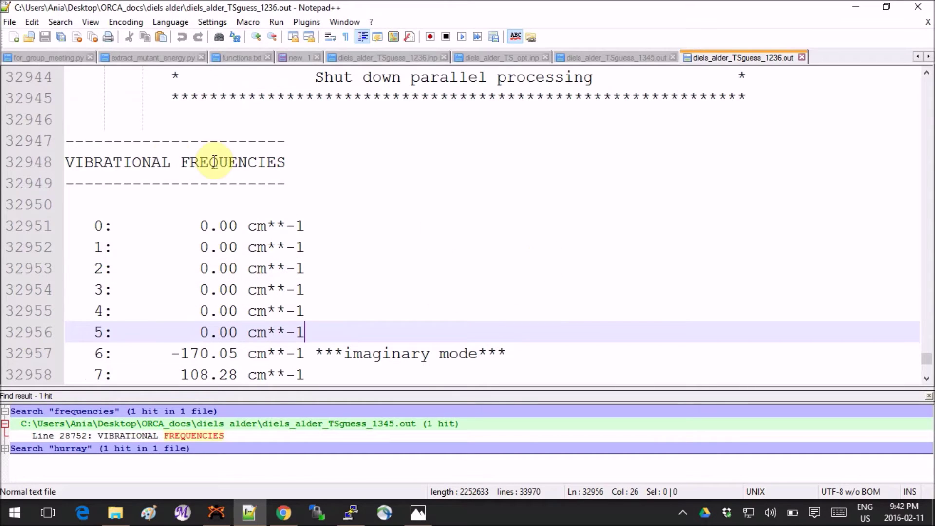
scroll(406, 184, down, 2)
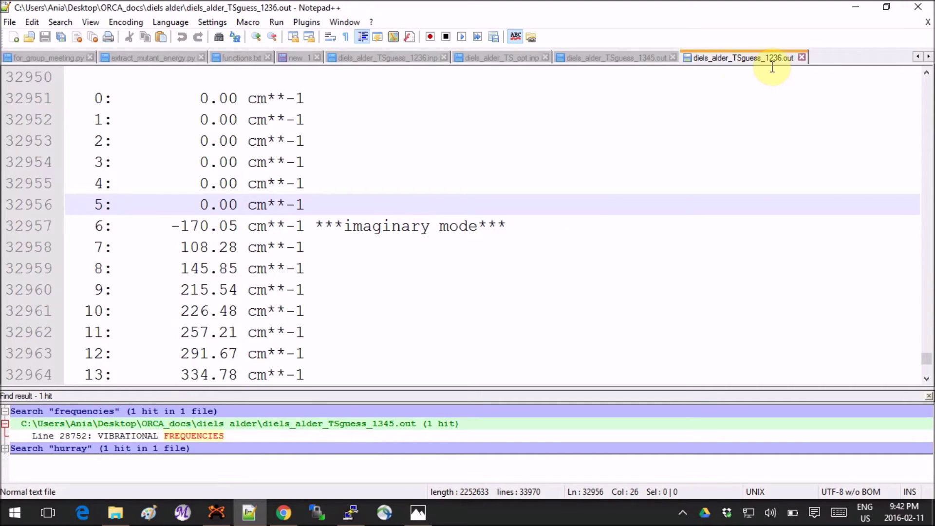
click(632, 55)
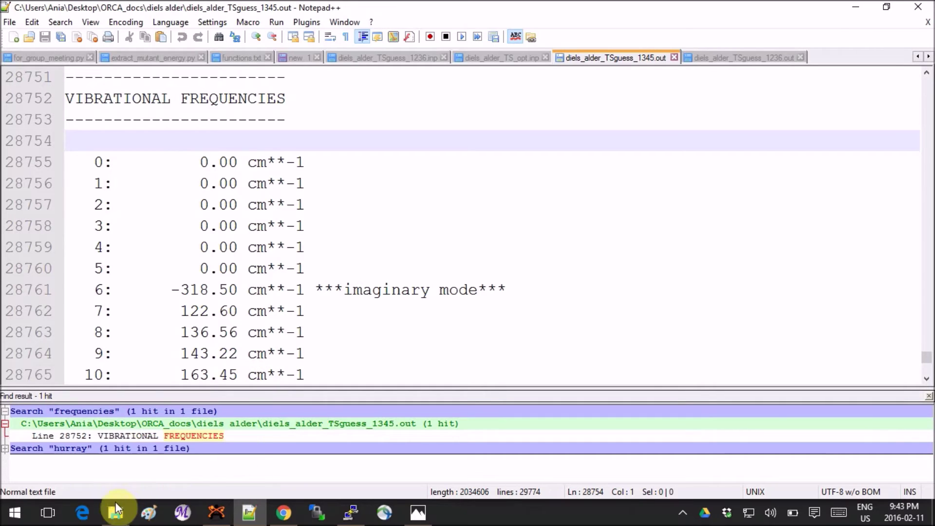
Step: Load diels_alder_TSguess_1345.hess.v006.xyz from the diels alder folder into Avogadro
mouse_move(117, 516)
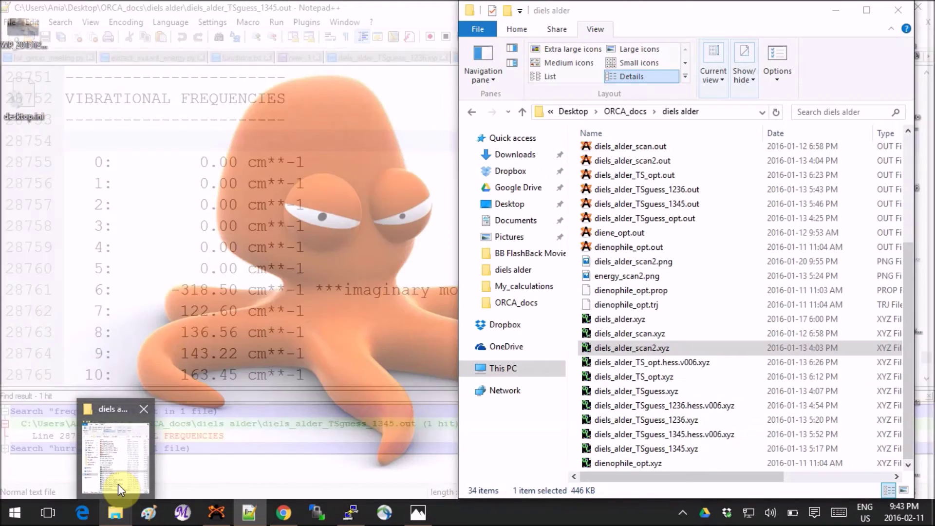
mouse_move(118, 484)
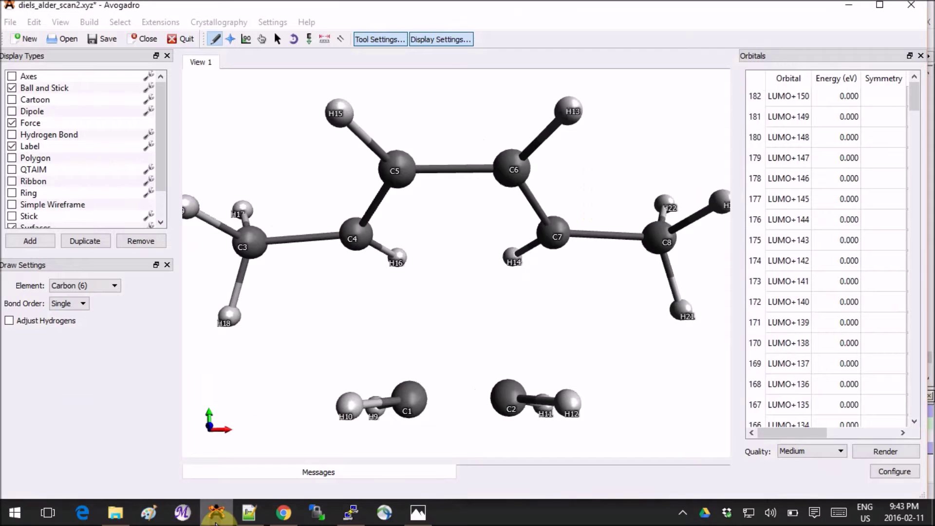
click(123, 519)
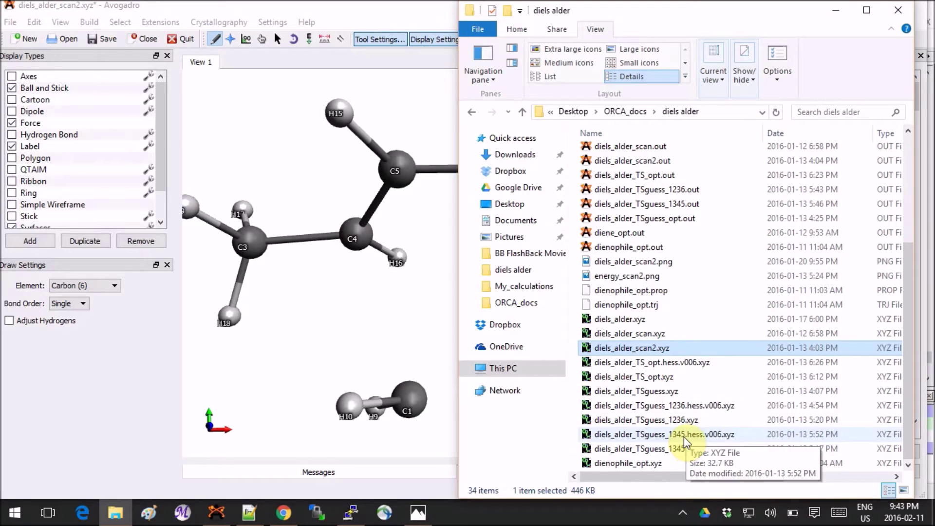
drag(684, 435, 419, 308)
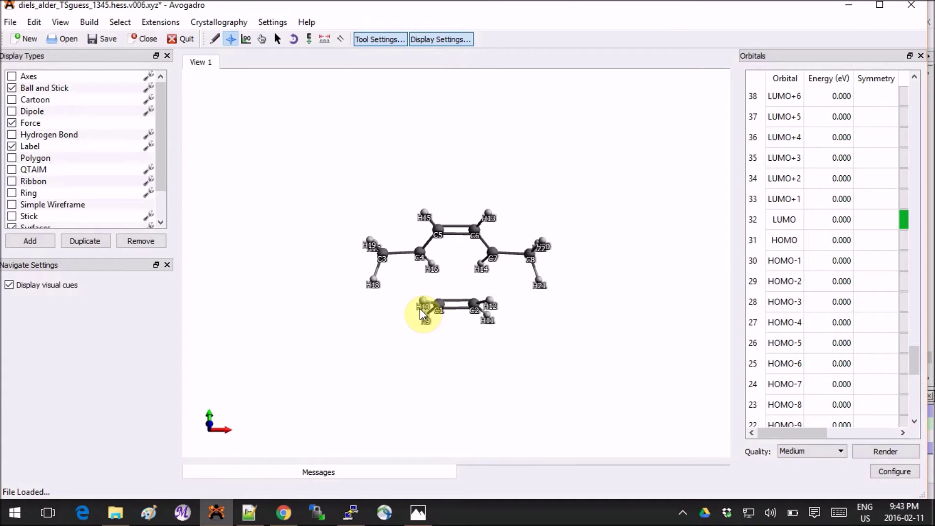
Step: Play the 1345 guess's 20-frame imaginary-mode vibration on loop, then pause it
click(160, 22)
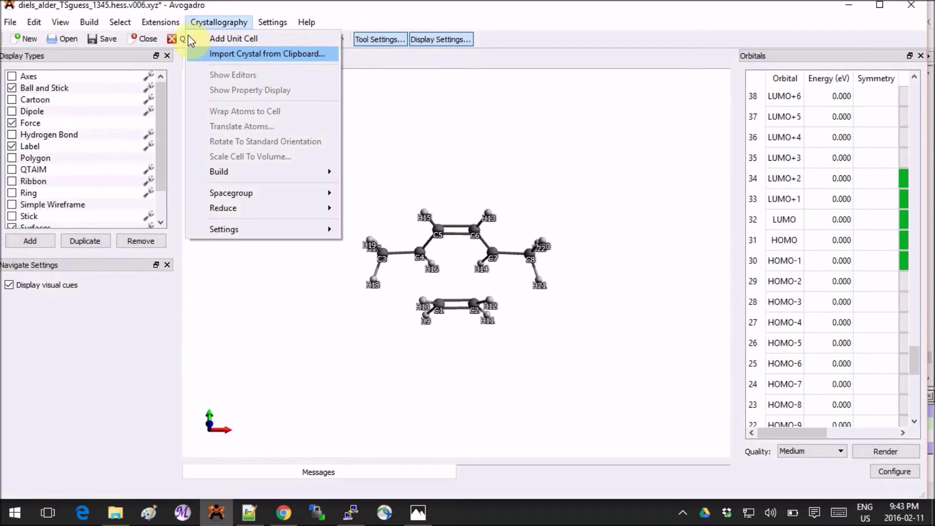
click(171, 38)
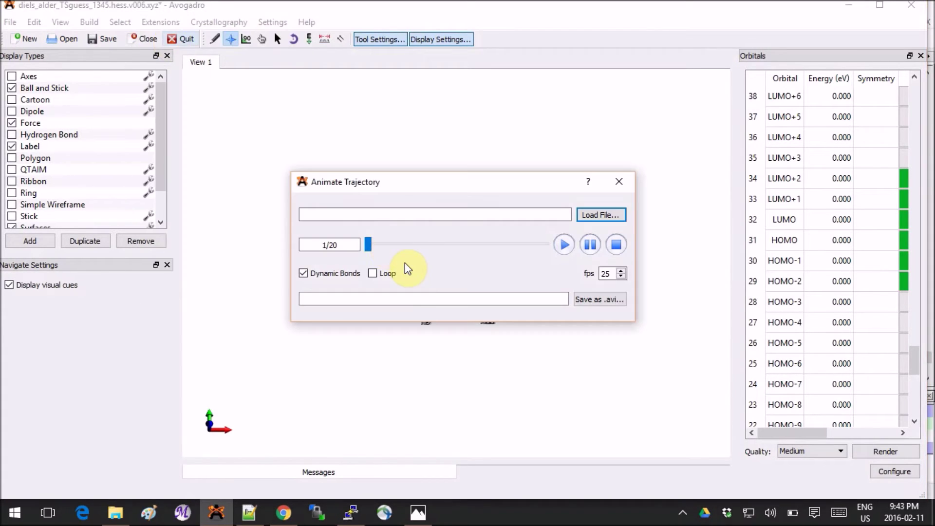
click(377, 275)
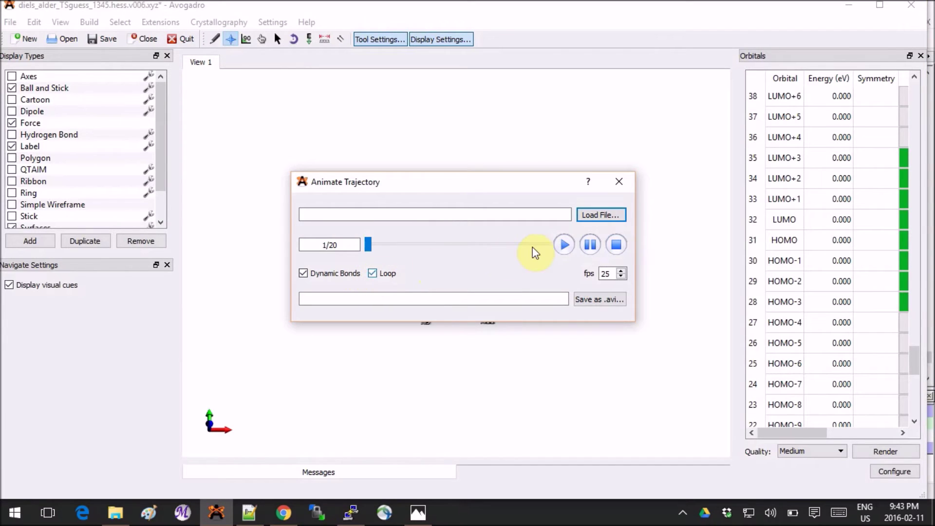
click(562, 244)
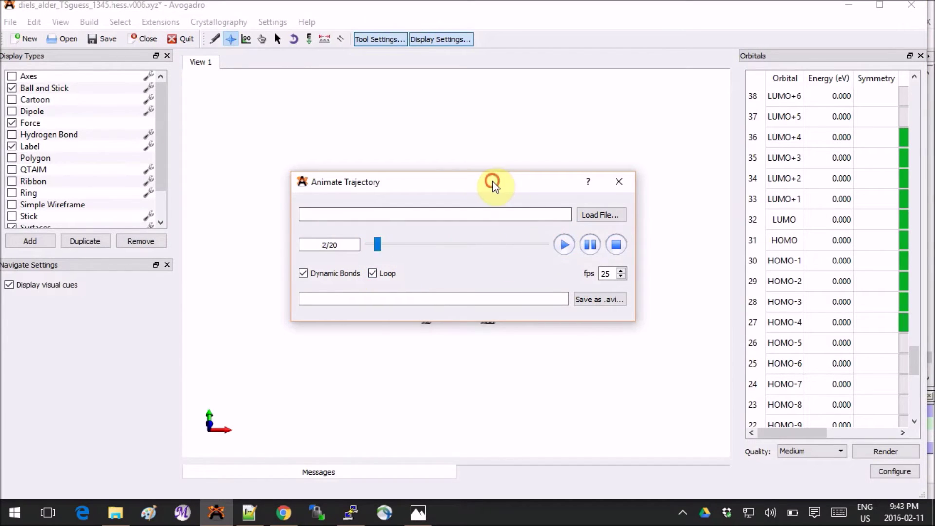
drag(492, 181, 215, 27)
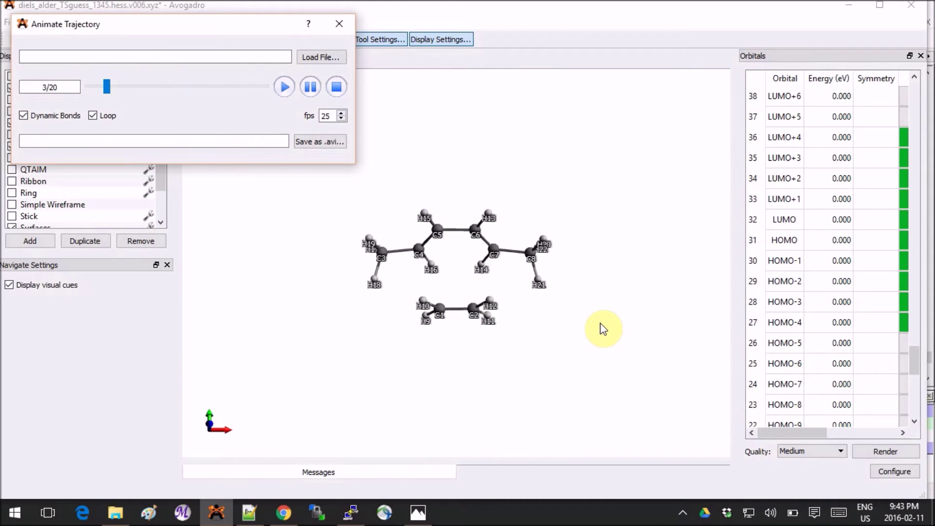
click(315, 86)
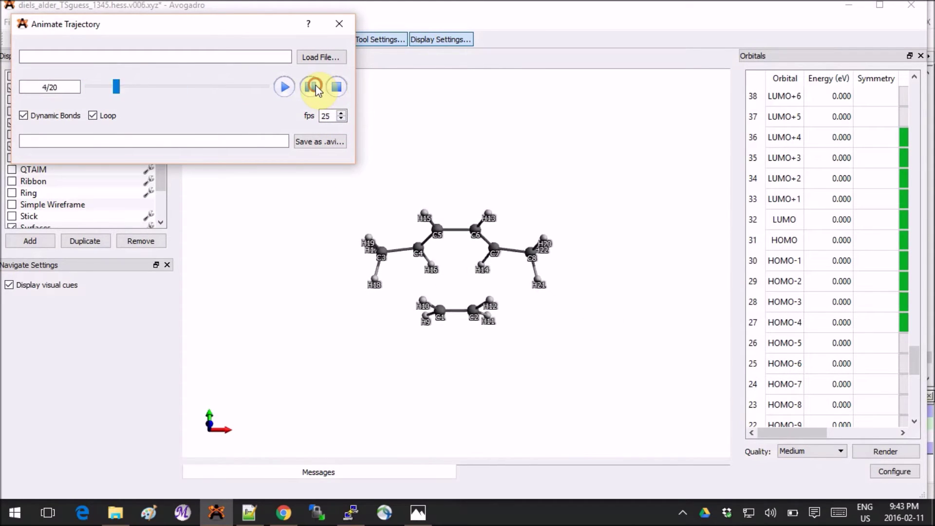
click(119, 518)
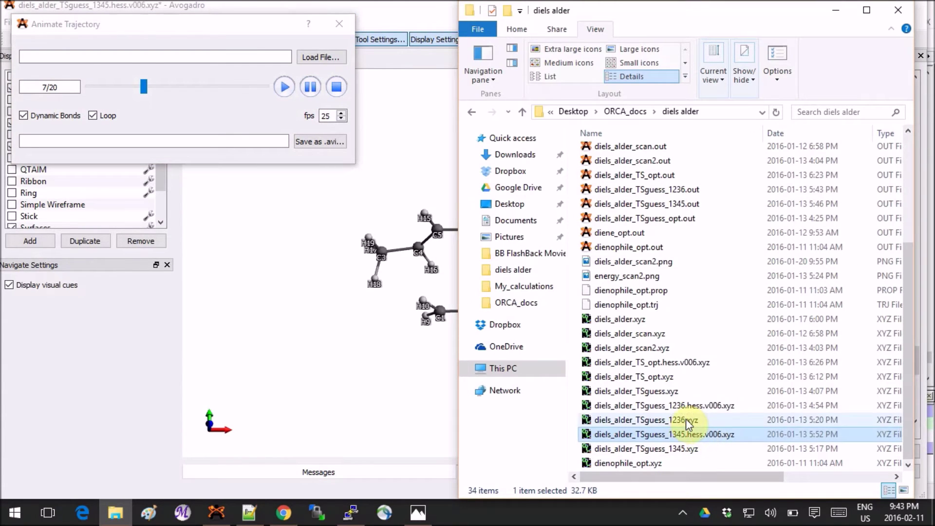
Step: Load diels_alder_TSguess_1236.hess.v006.xyz into Avogadro and close the old animation window
drag(684, 411, 342, 282)
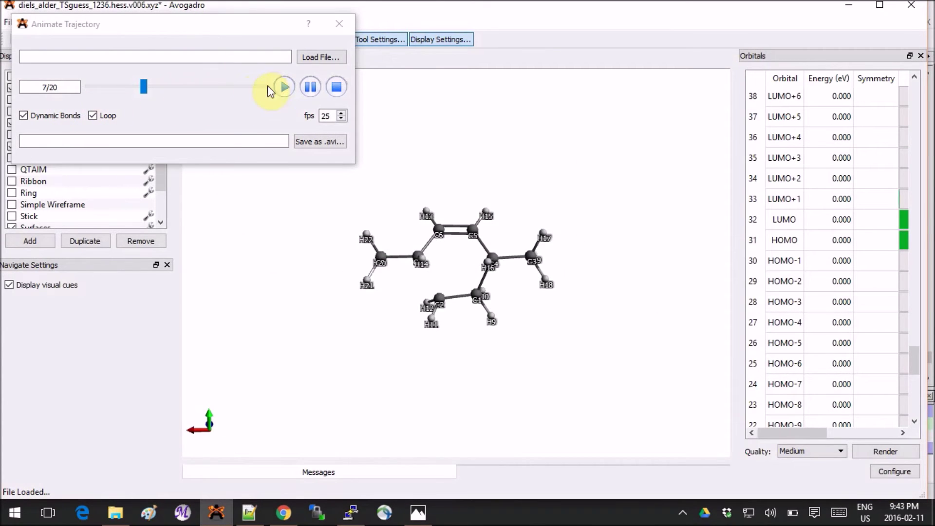
click(286, 91)
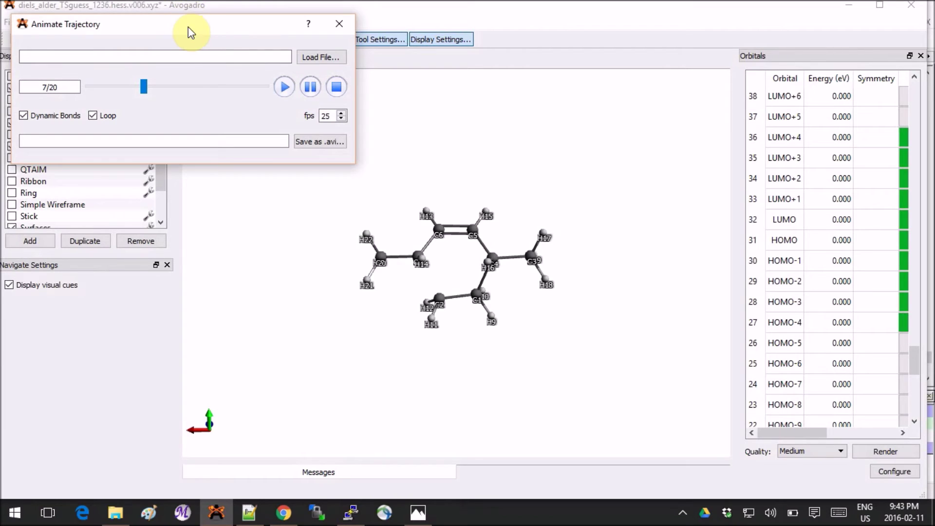
drag(188, 24, 165, 102)
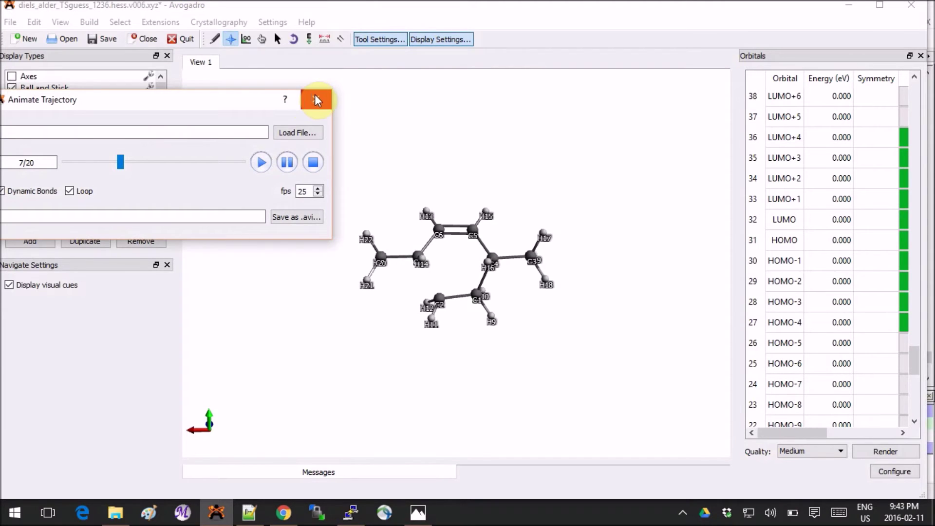
click(316, 98)
Step: Reopen Animation, play and pause the 1236 imaginary-mode vibration, then close the dialog
click(168, 22)
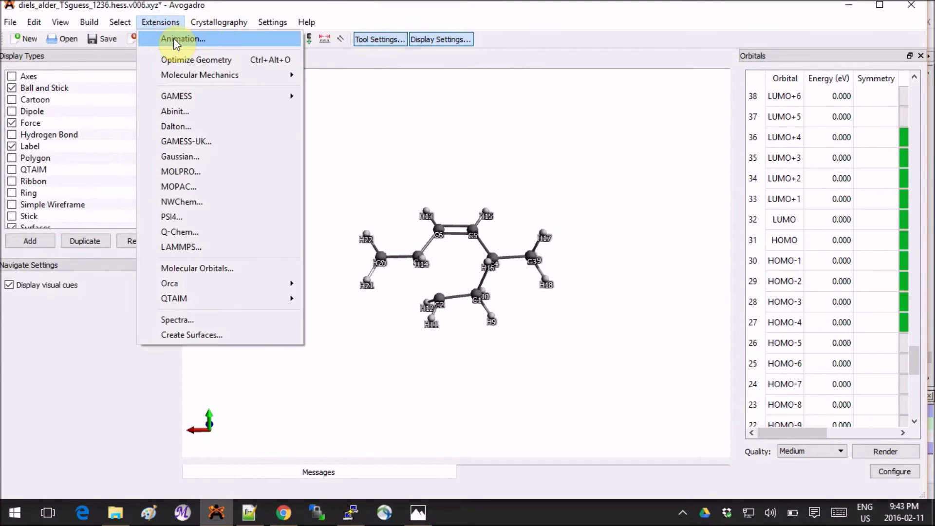
click(173, 38)
drag(263, 120, 120, 53)
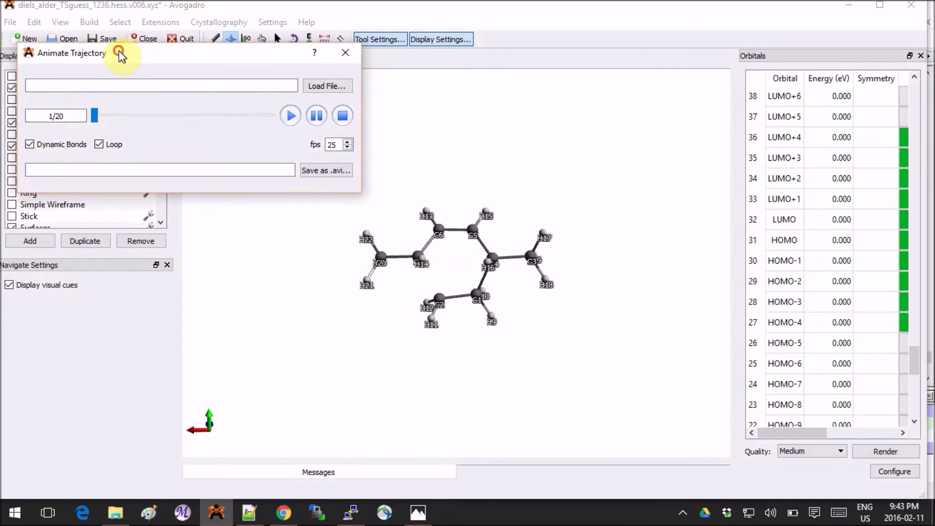
click(289, 116)
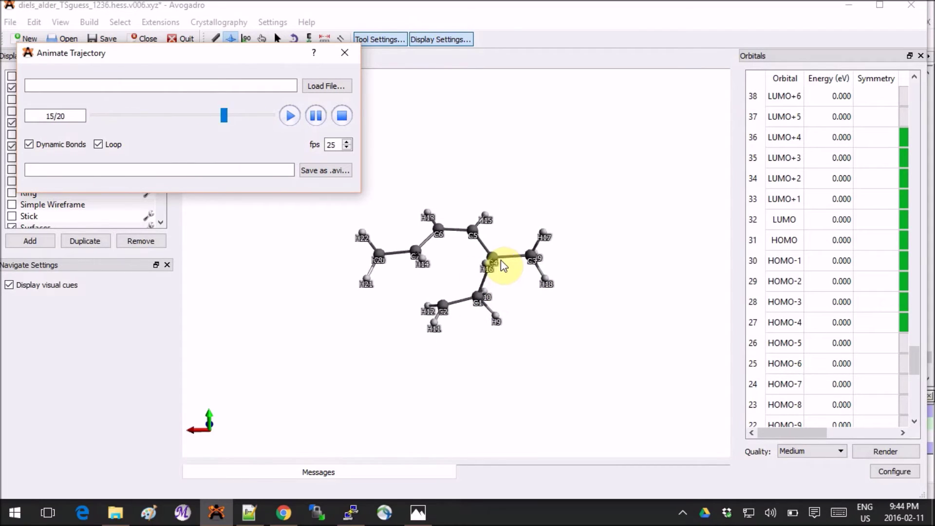
click(316, 115)
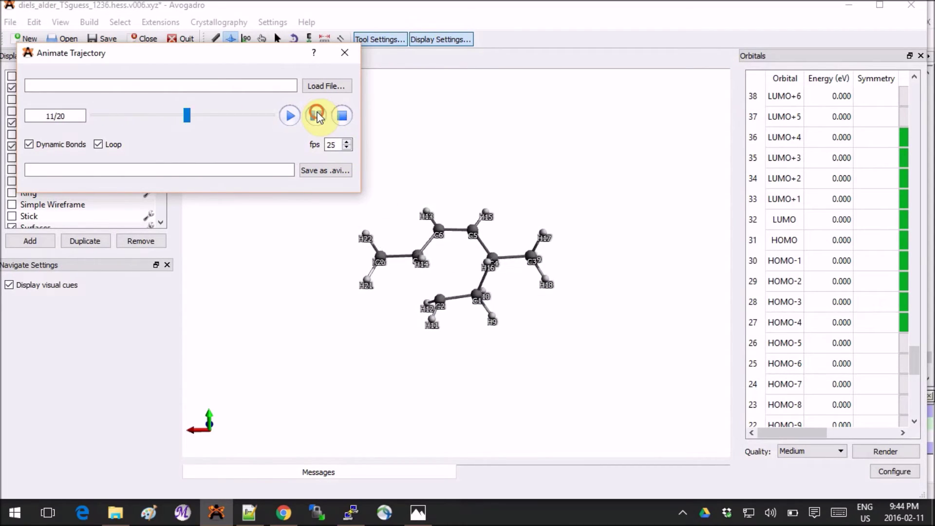
click(345, 53)
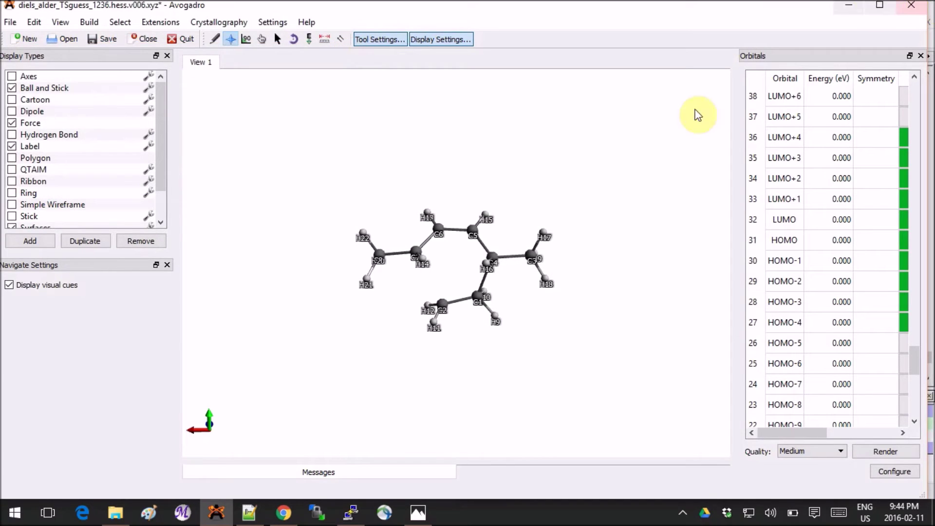
Step: Reload diels_alder_TSguess_1345.hess.v006.xyz and reveal Extensions > Orca > Generate Orca Input
click(119, 511)
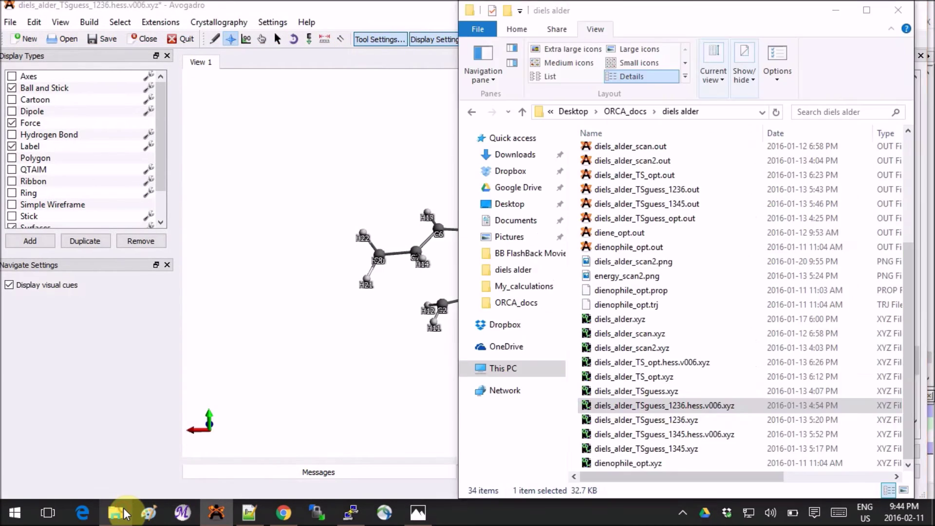
drag(638, 437, 339, 307)
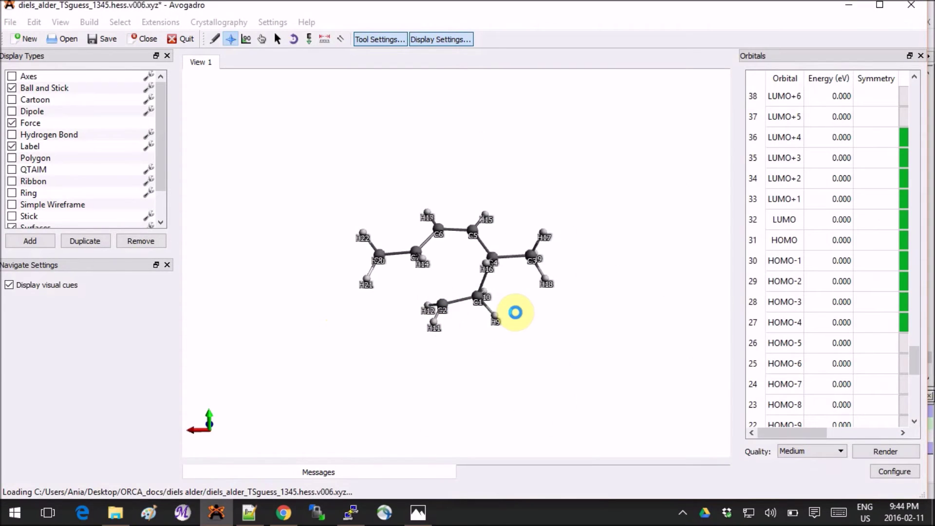
scroll(455, 341, up, 1)
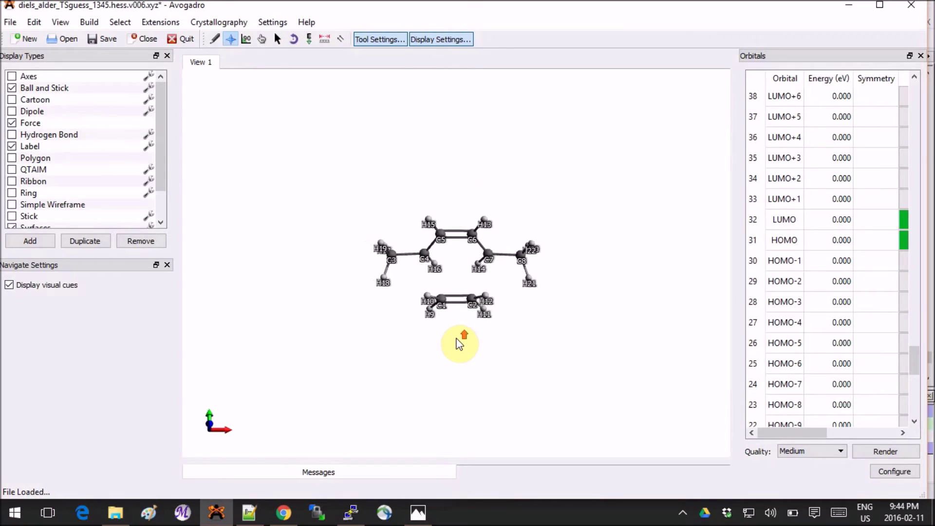
scroll(458, 343, up, 3)
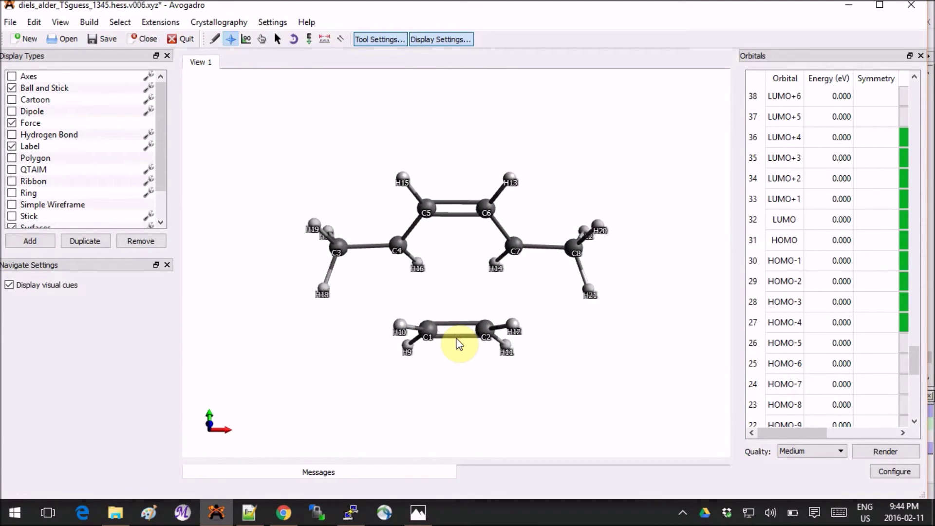
click(161, 23)
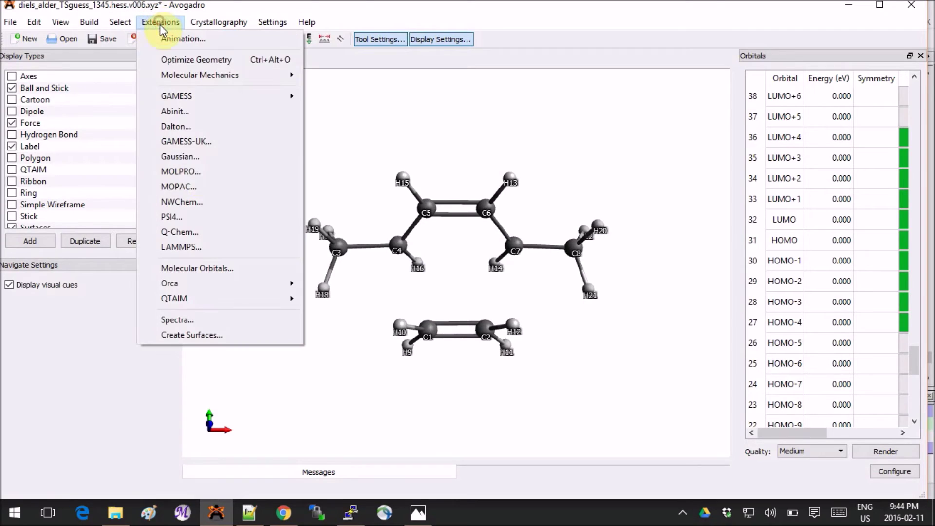
click(207, 281)
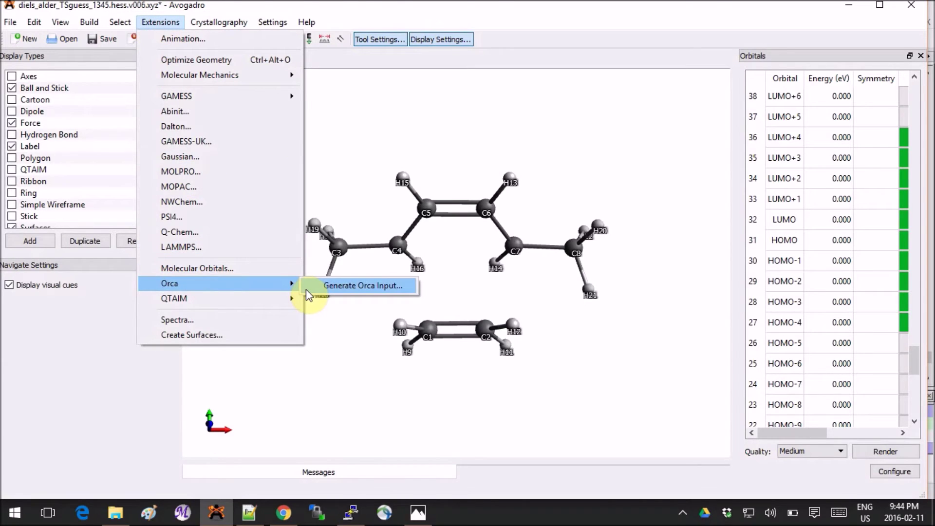
Step: Confirm the -318.50 cm**-1 imaginary mode, then bring up diels_alder_TS_opt.inp
click(249, 510)
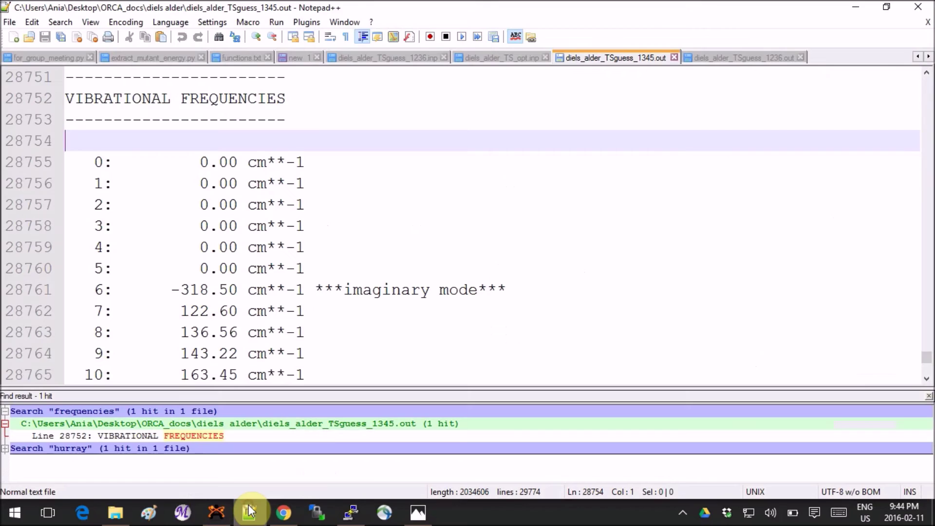
click(351, 167)
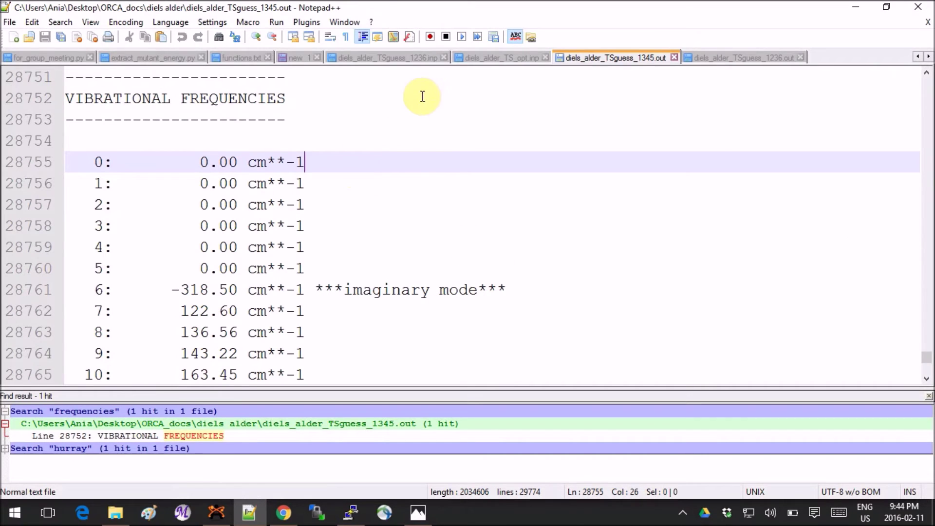
click(513, 59)
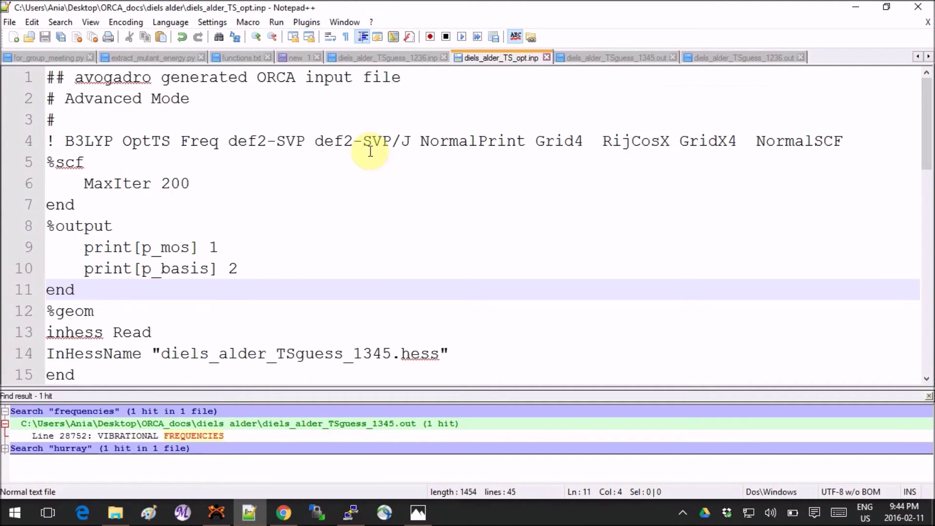
click(436, 242)
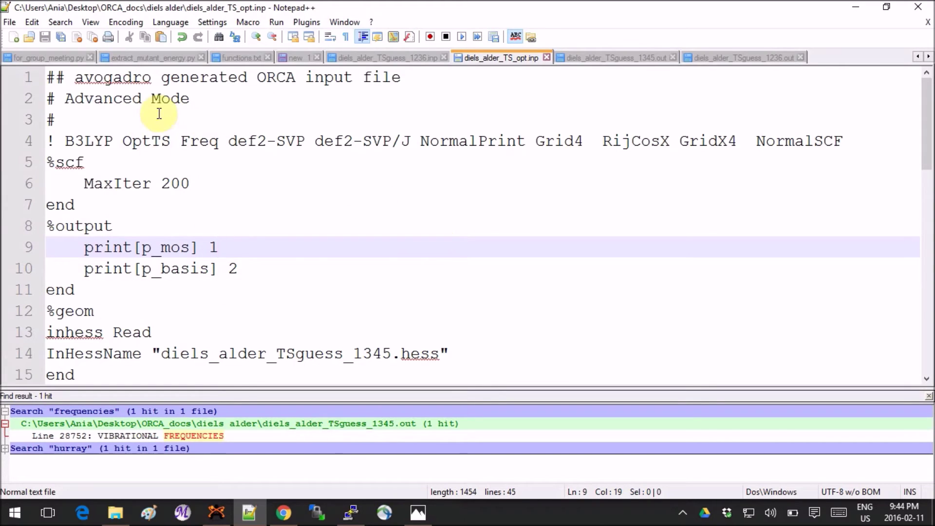
Step: Inspect the OptTS and Freq keywords on line 4 and the Hessian-reading block below
double_click(156, 140)
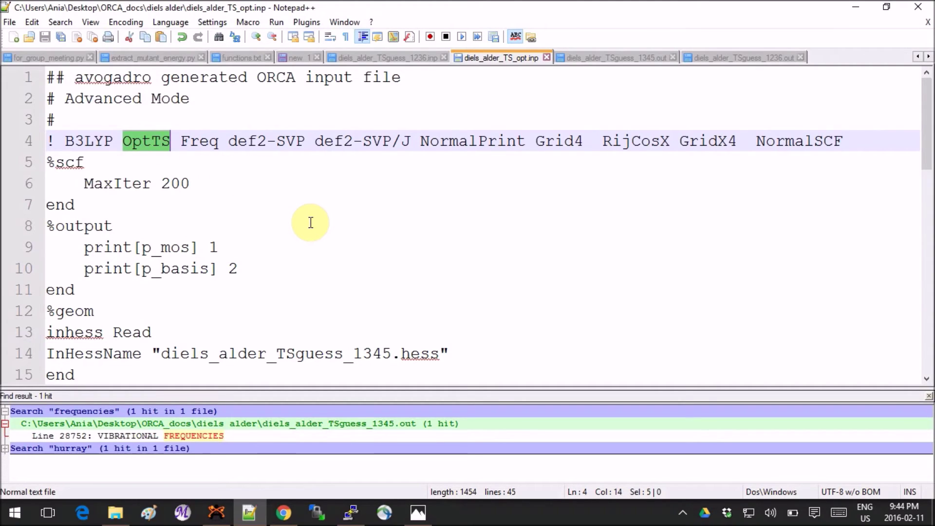
scroll(310, 222, down, 1)
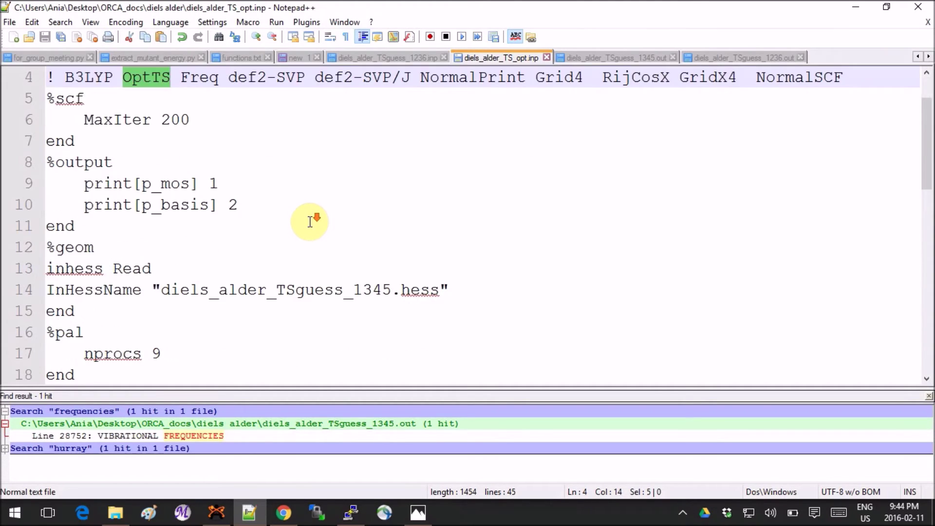
double_click(189, 78)
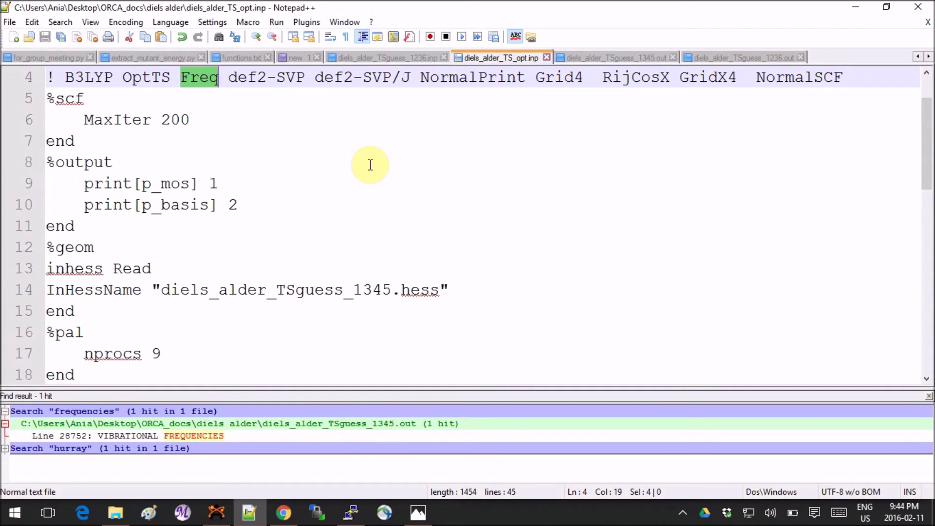
click(412, 171)
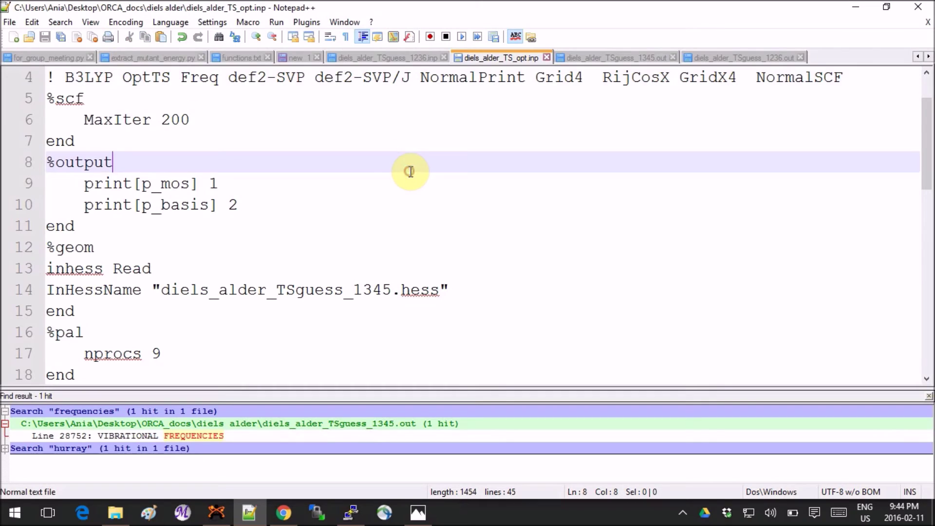
scroll(278, 238, down, 1)
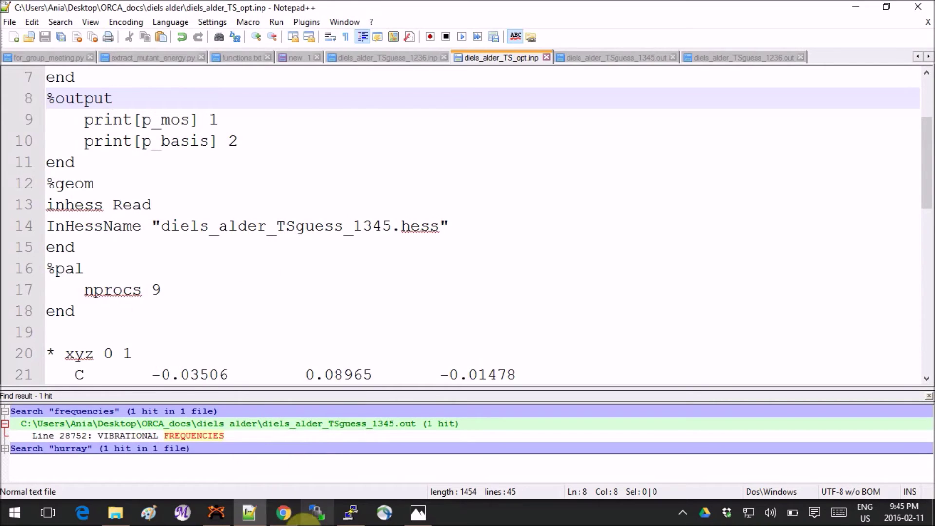
Step: Bring up the ORCA Input Library TS optimization tutorial at its exact-Hessian example, Step 2a
click(294, 521)
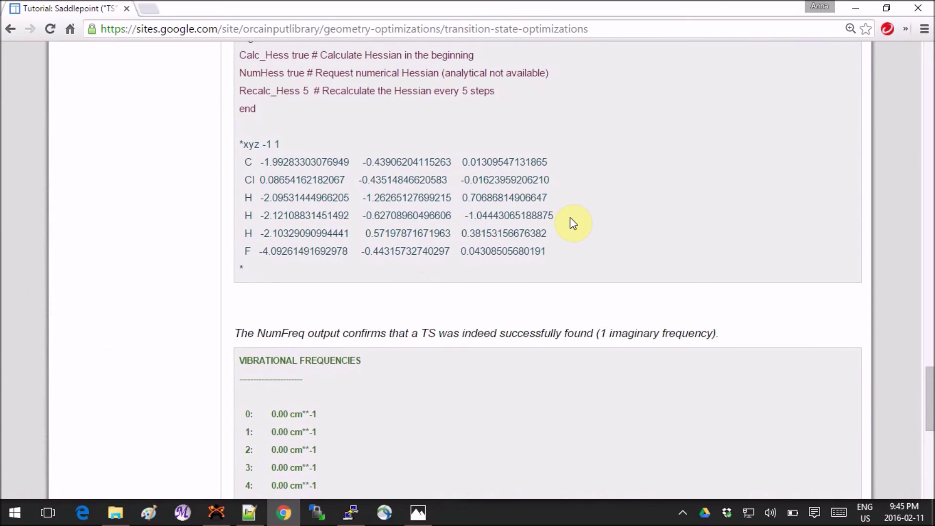
scroll(570, 218, up, 5)
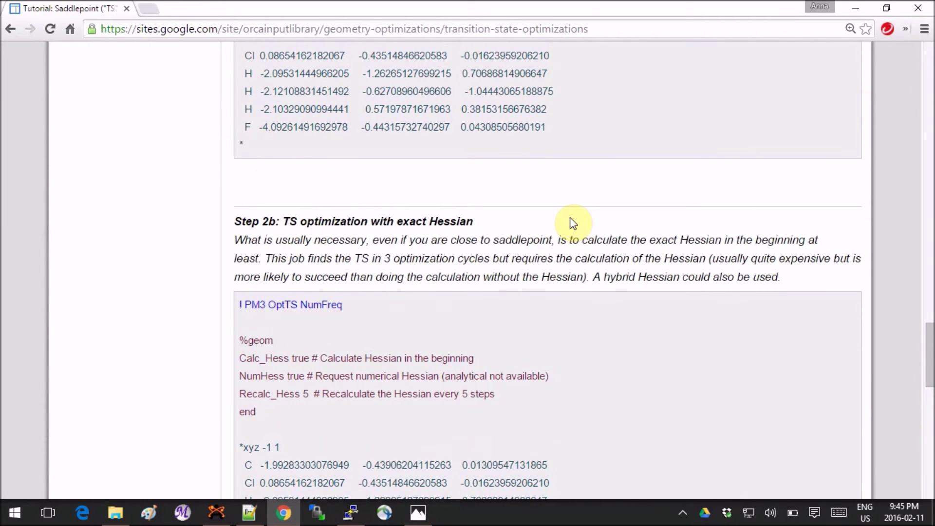
scroll(570, 219, up, 6)
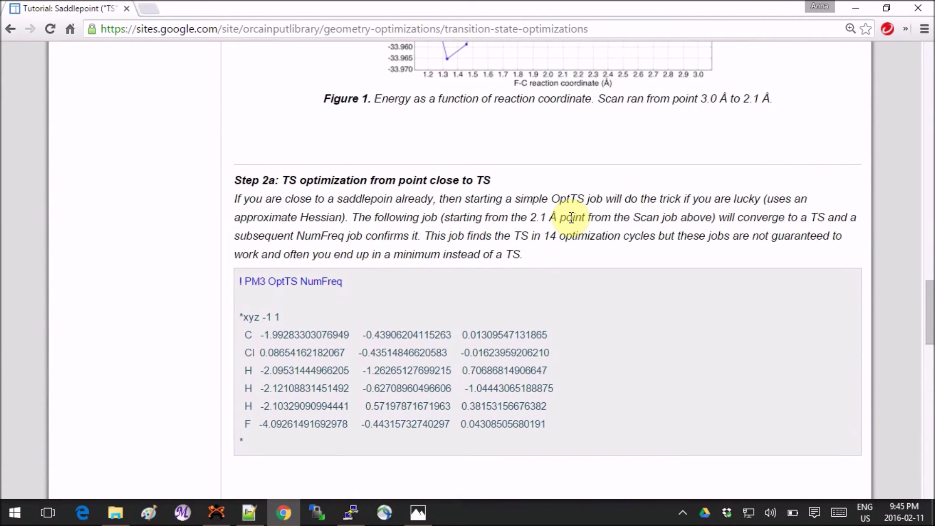
scroll(570, 217, up, 15)
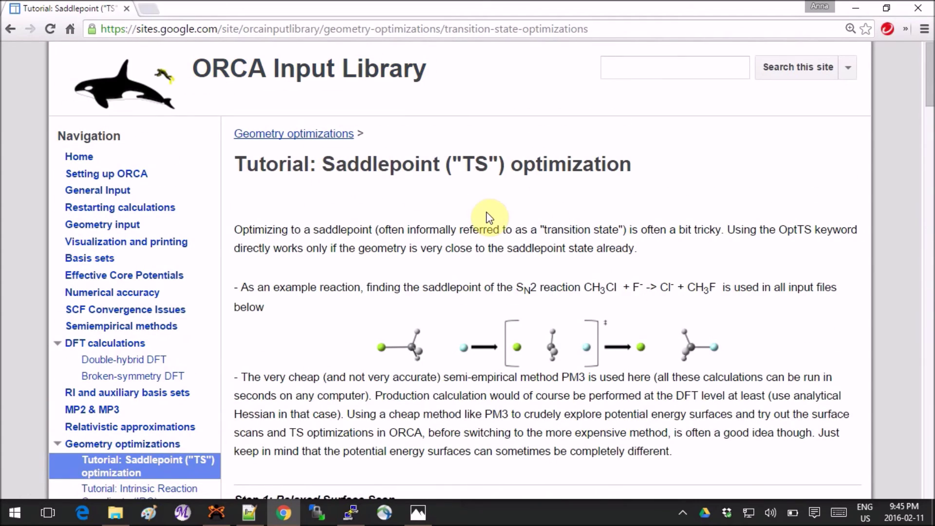
scroll(489, 218, down, 16)
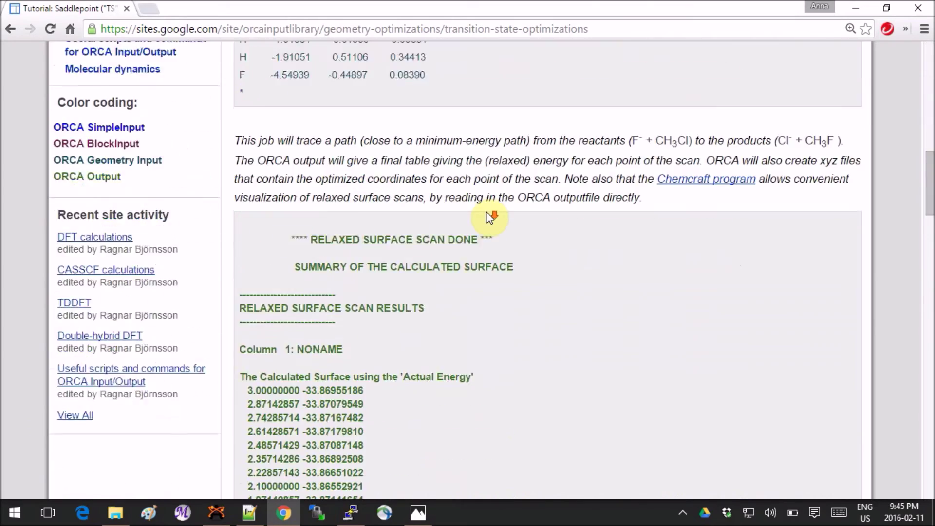
scroll(488, 213, down, 20)
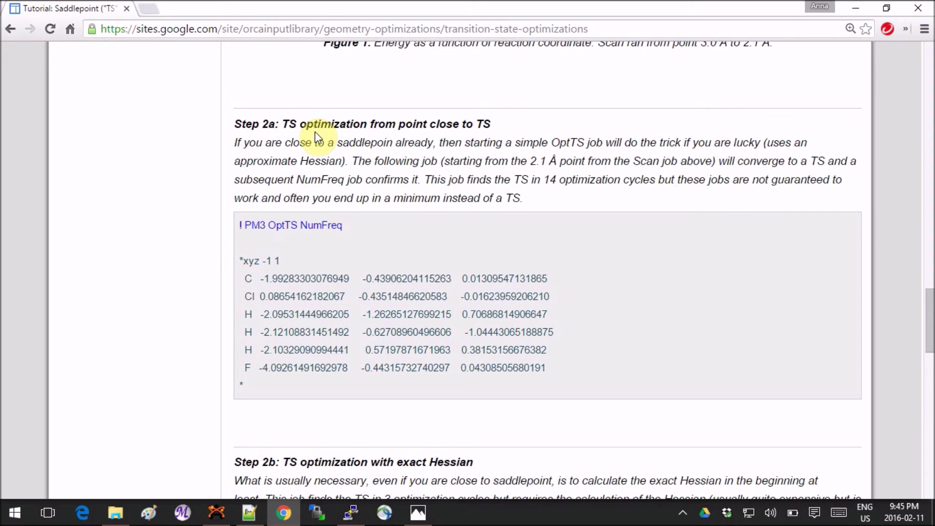
Step: Read down through Step 2b to the Vibrational Frequencies block showing one imaginary mode
scroll(204, 186, down, 2)
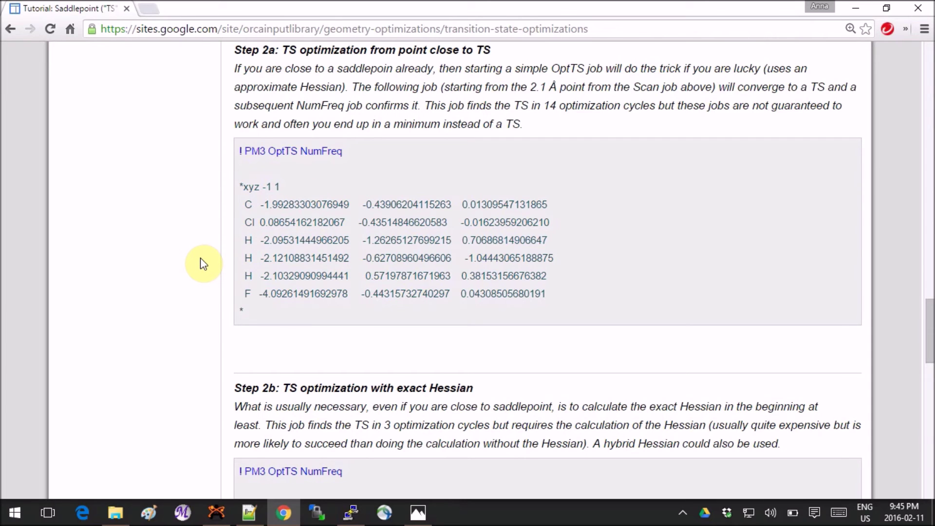
scroll(204, 263, down, 5)
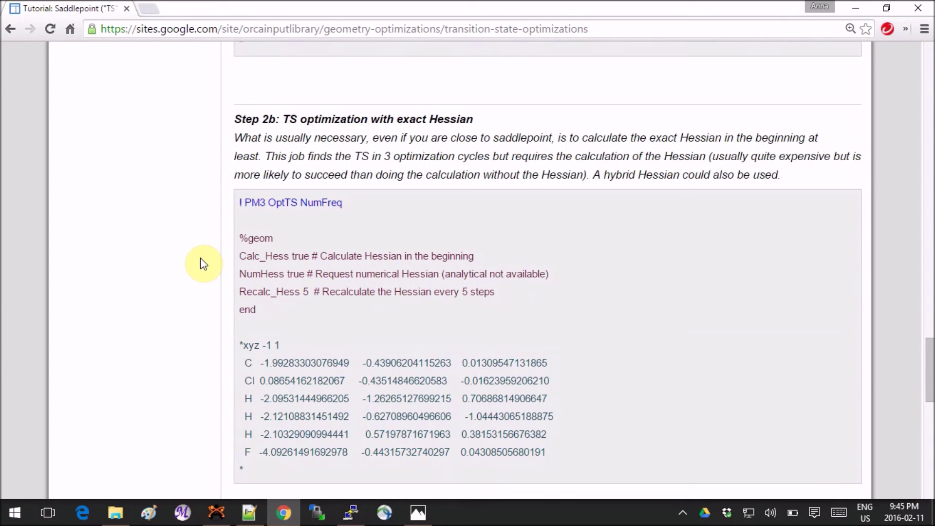
scroll(204, 263, down, 2)
scroll(202, 261, up, 1)
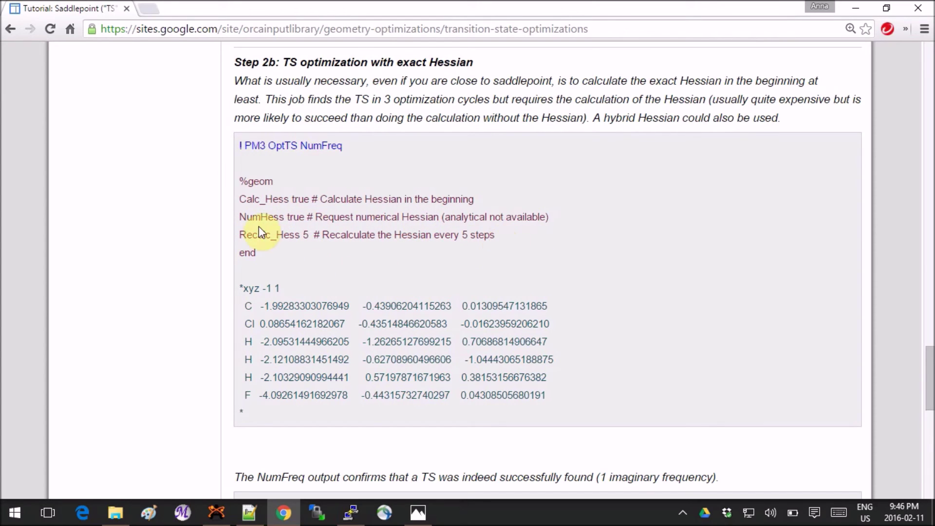
click(440, 271)
scroll(441, 272, down, 9)
scroll(440, 272, up, 3)
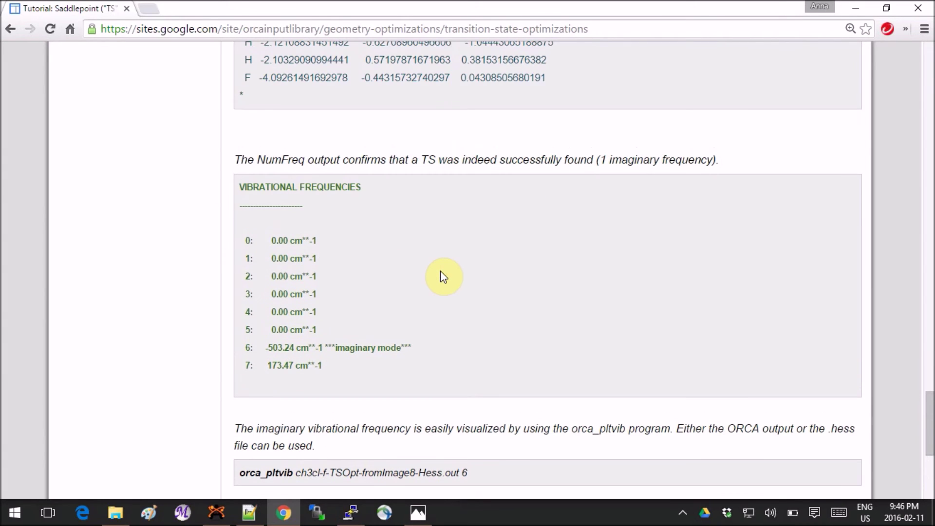
click(251, 516)
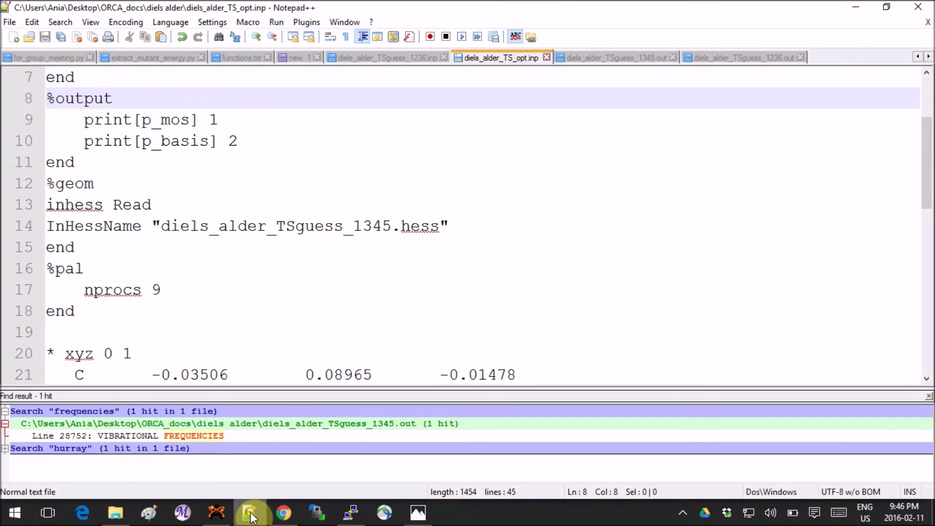
Step: Inspect the %geom block on lines 12–15 that reads diels_alder_TSguess_1345.hess
click(496, 220)
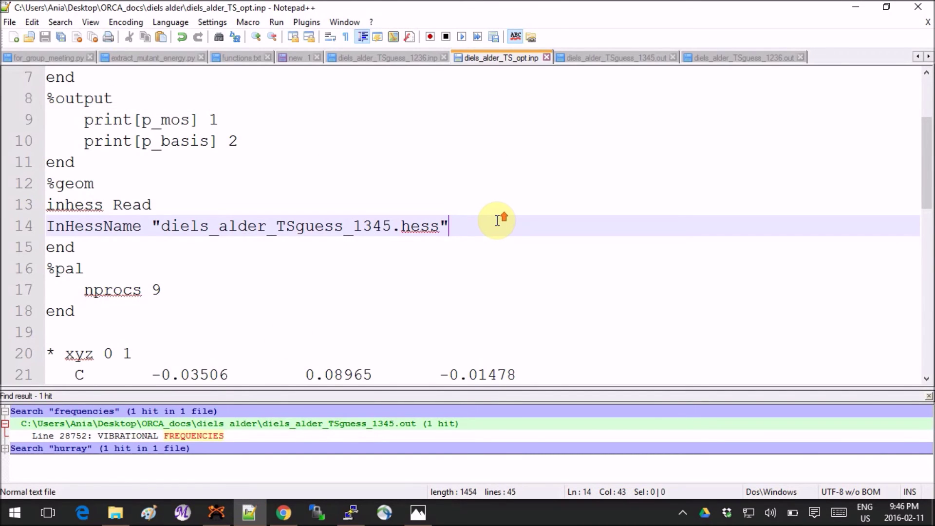
scroll(497, 220, up, 1)
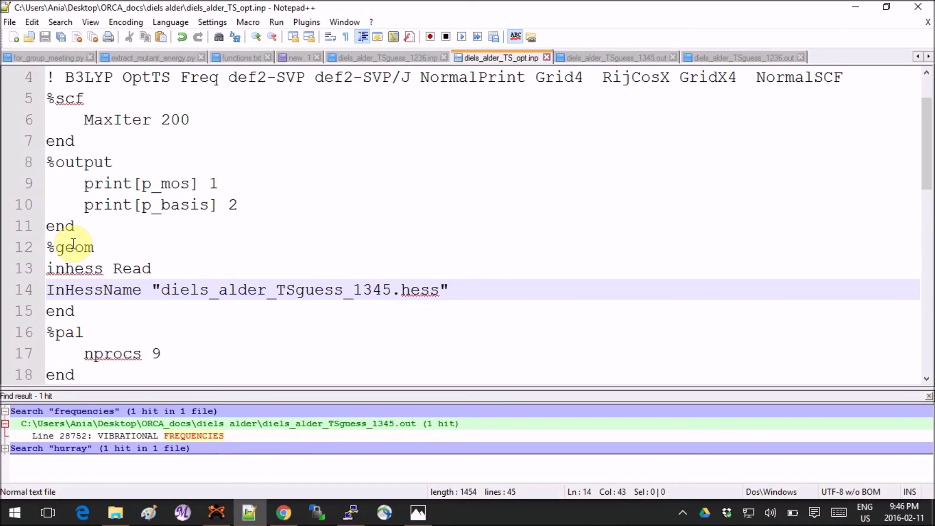
drag(83, 315, 26, 253)
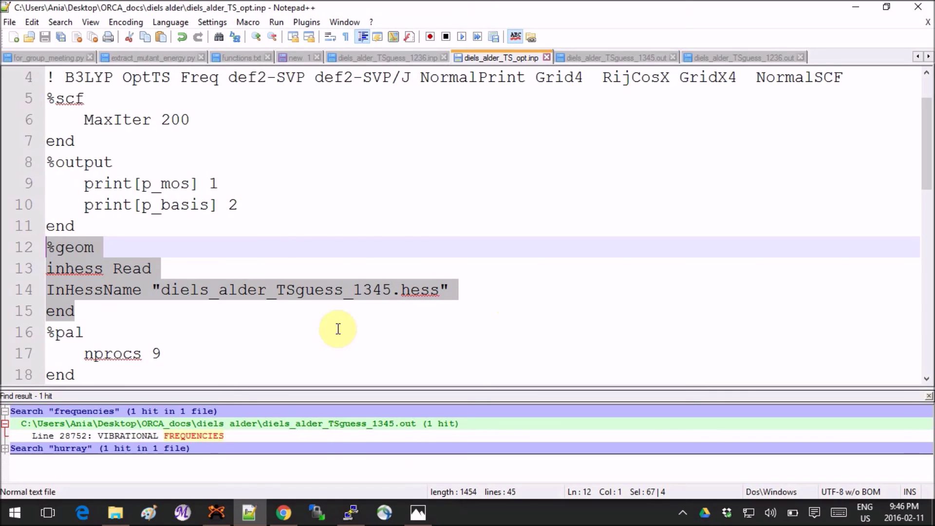
click(553, 288)
ctrl+scroll(554, 287, down, 2)
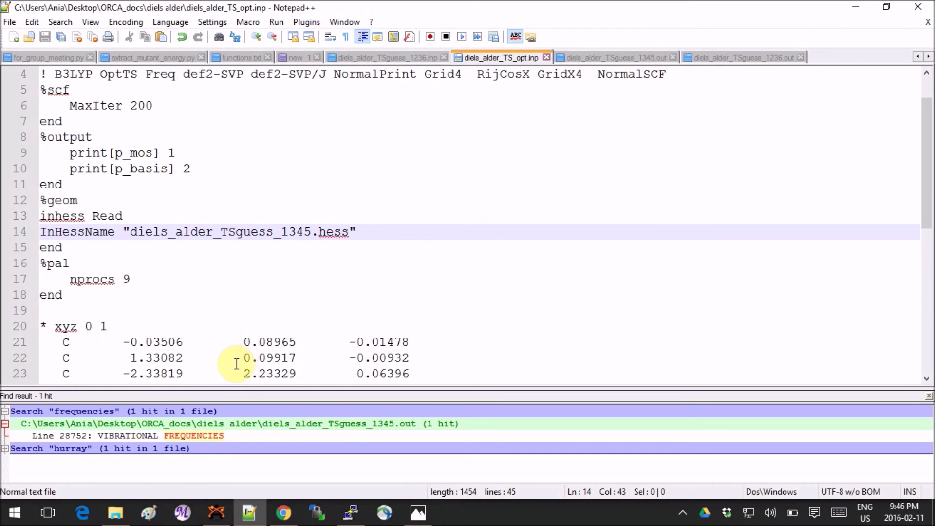
click(115, 515)
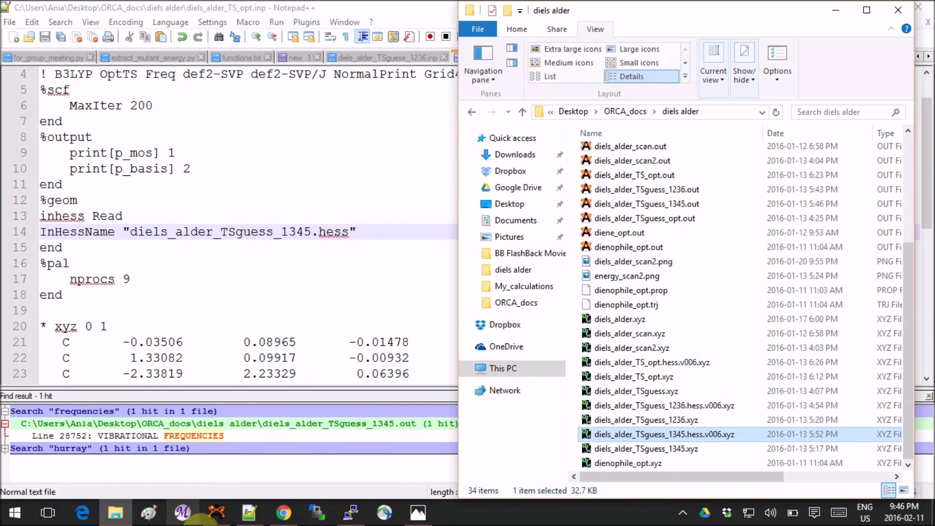
Step: Load the optimized geometry diels_alder_TS_opt.xyz into Avogadro from the diels alder folder
mouse_move(216, 512)
click(310, 446)
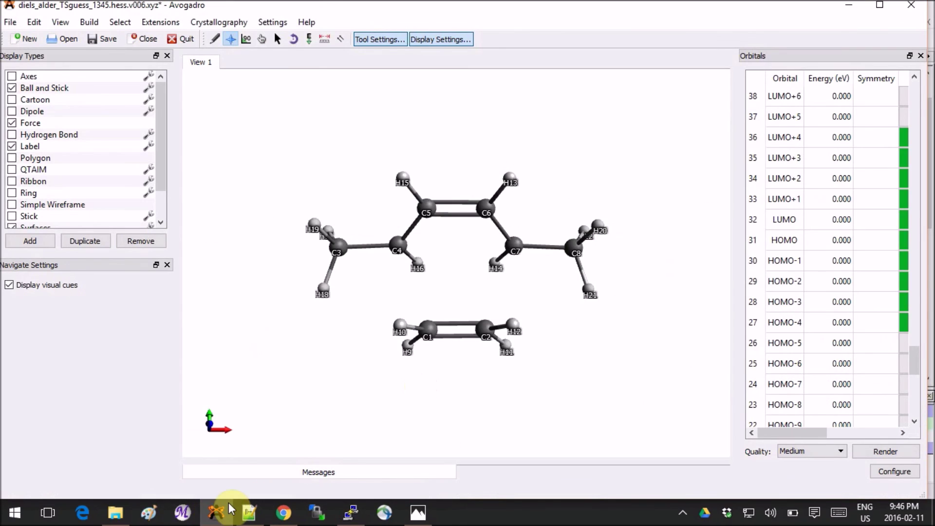
mouse_move(115, 512)
click(117, 453)
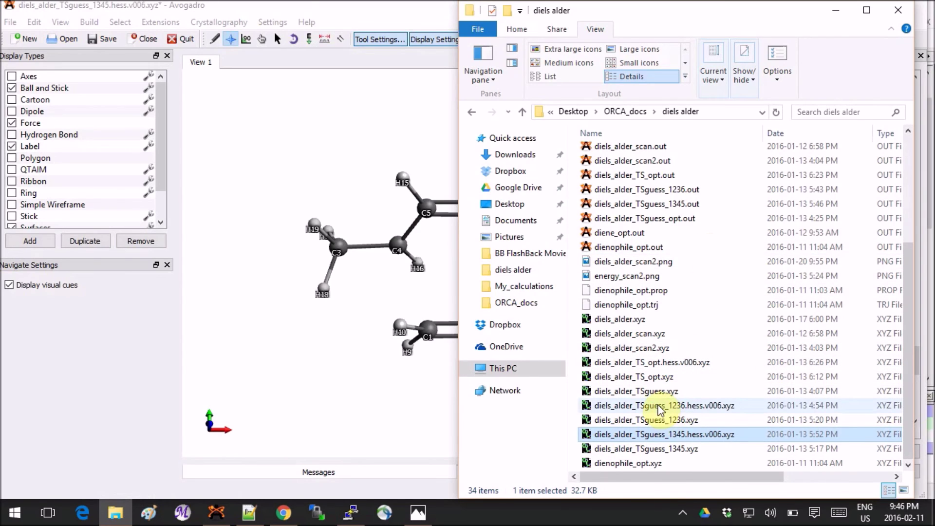
drag(660, 377, 382, 300)
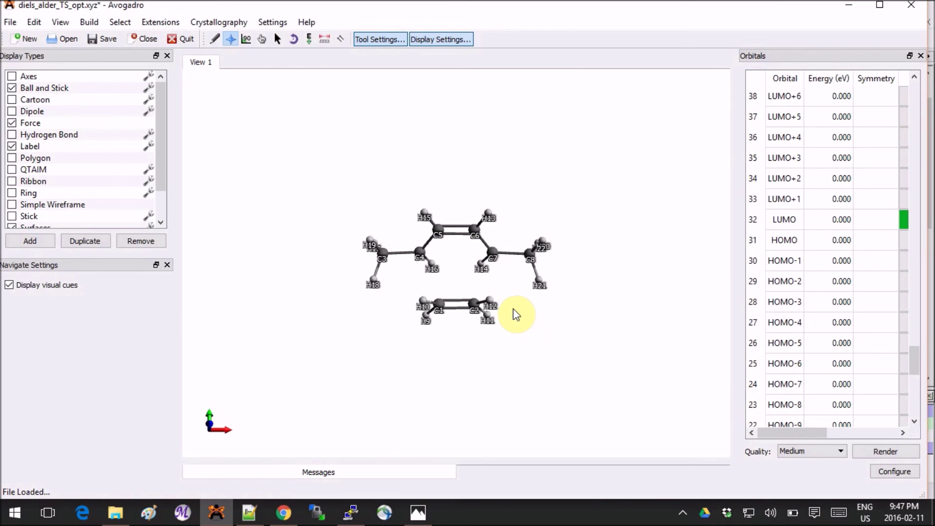
scroll(512, 313, up, 8)
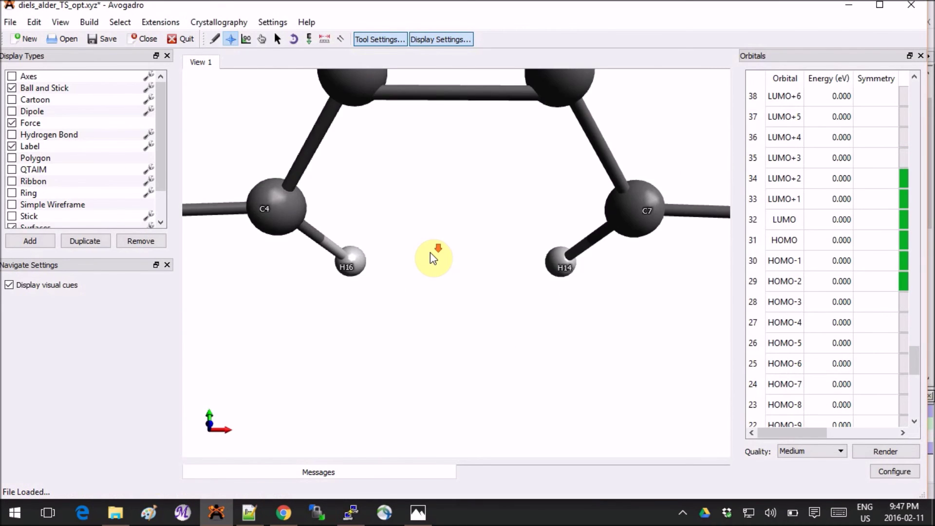
Step: Load diels_alder_TS_opt.hess.v006.xyz into Avogadro from the same folder
scroll(430, 252, down, 8)
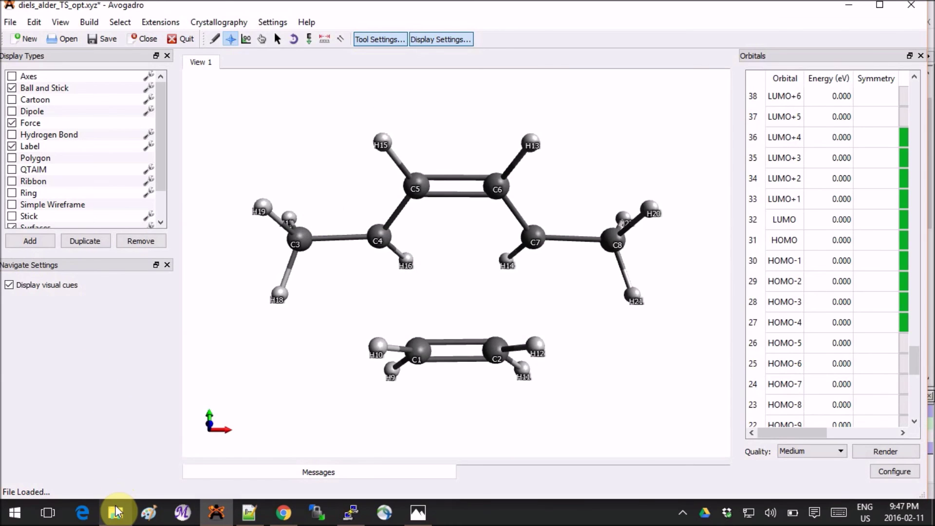
click(116, 511)
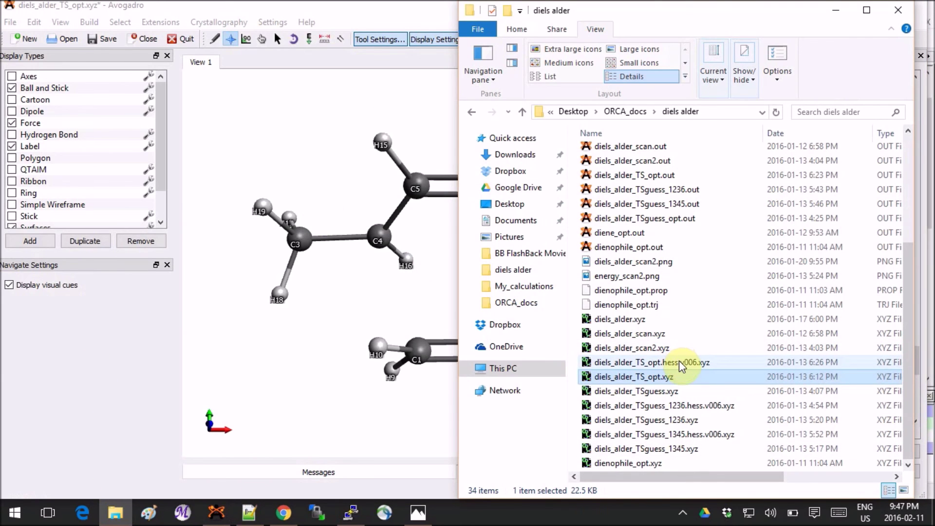
drag(679, 360, 424, 287)
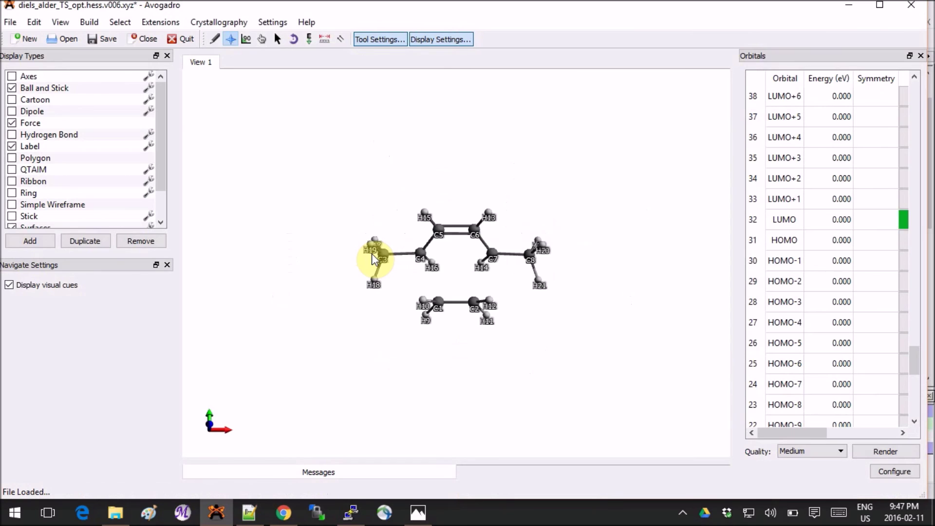
scroll(372, 254, up, 3)
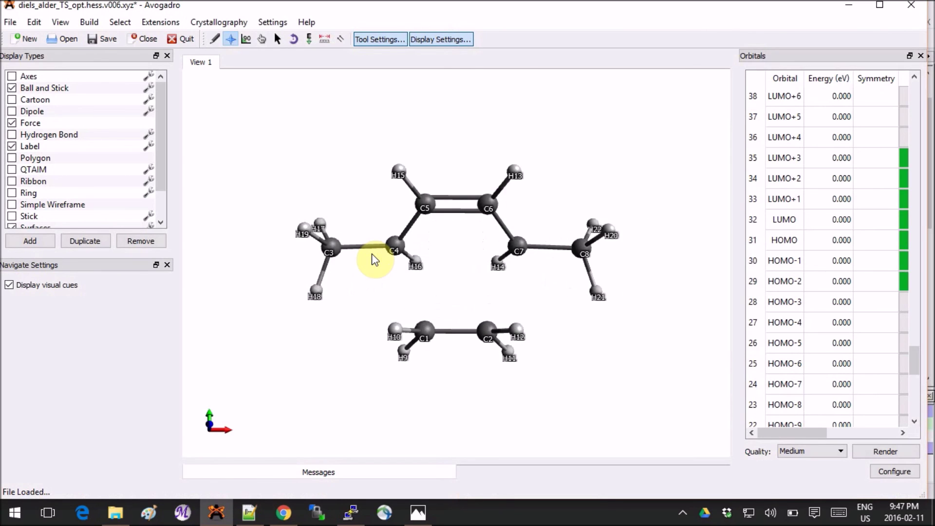
Step: Play the trajectory with Extensions > Animation and pause it at frame 10/20
click(163, 22)
click(209, 39)
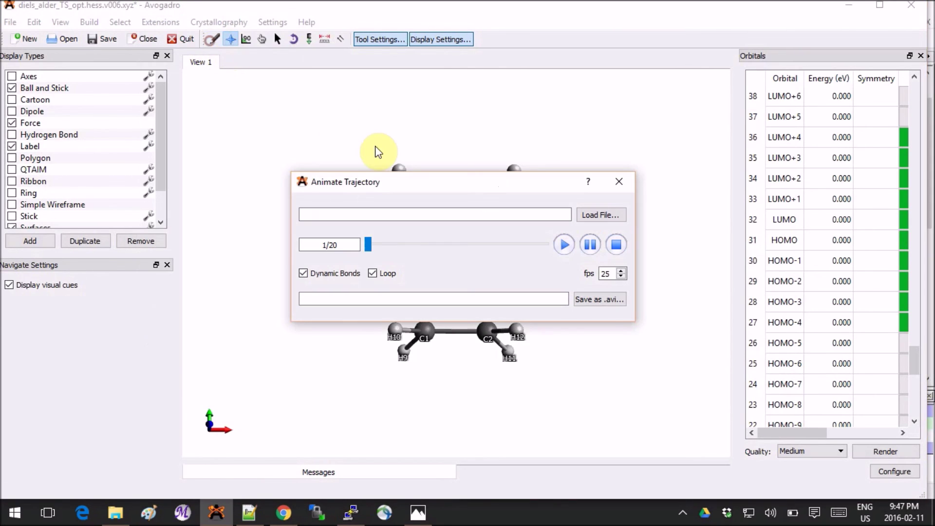
drag(377, 183, 119, 45)
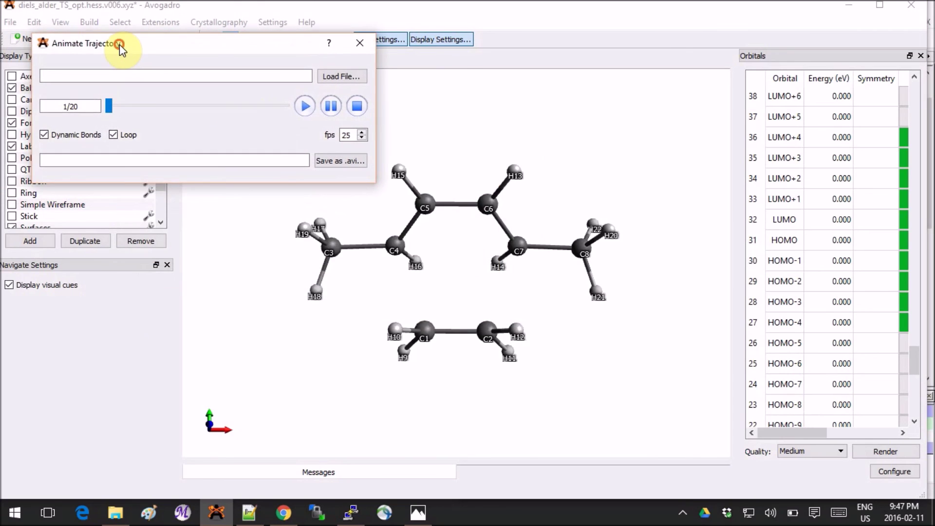
click(305, 106)
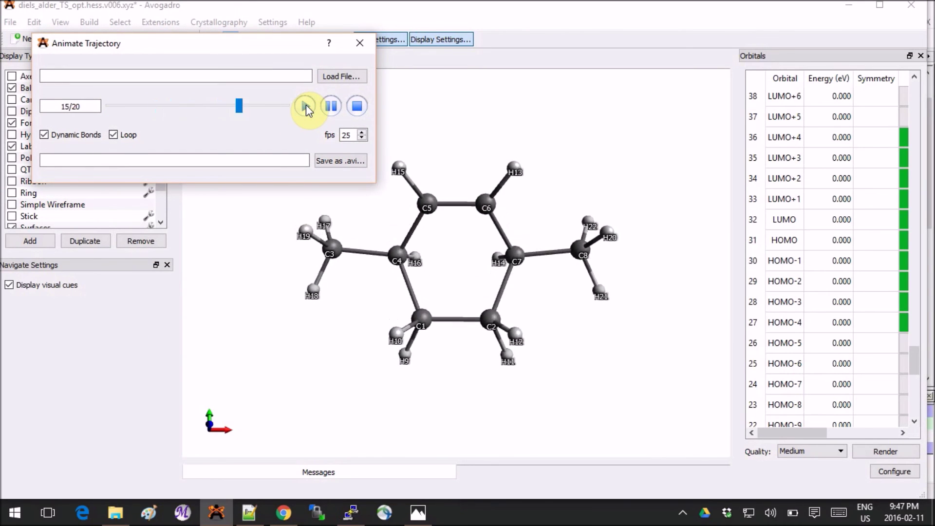
click(331, 109)
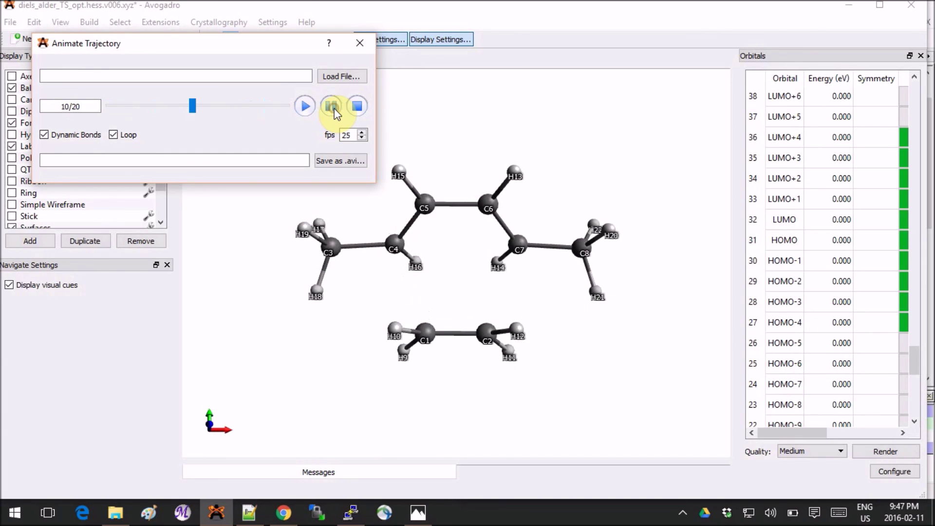
click(113, 511)
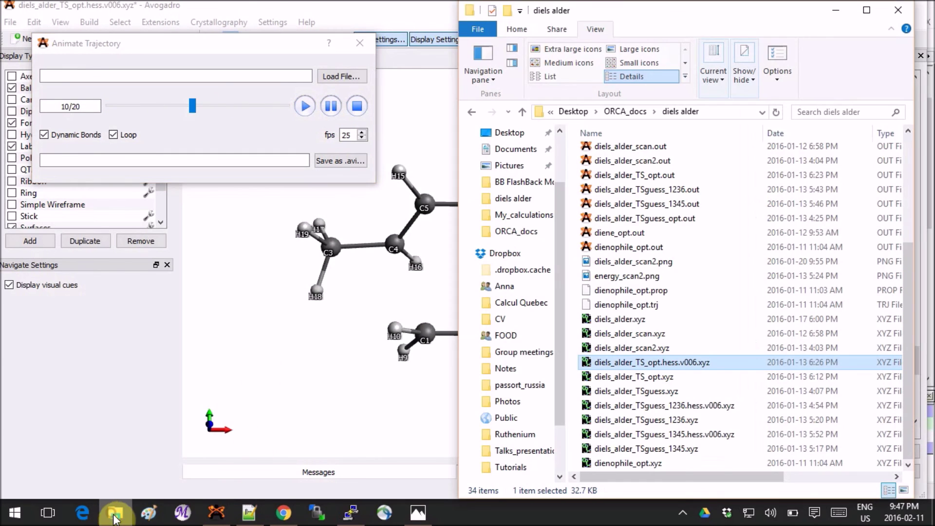
Step: Open diels_alder_TS_opt.out in Notepad++ and find the 'hurray' convergence message
right_click(651, 174)
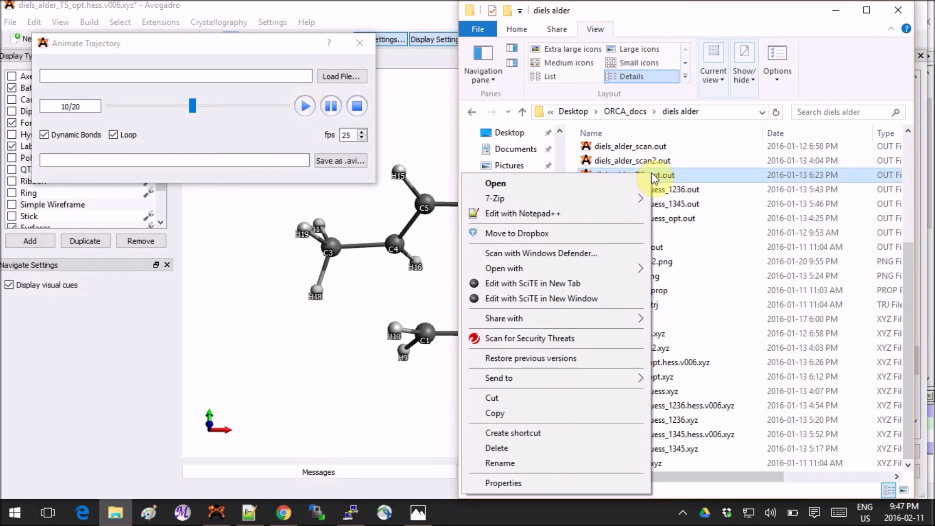
click(571, 214)
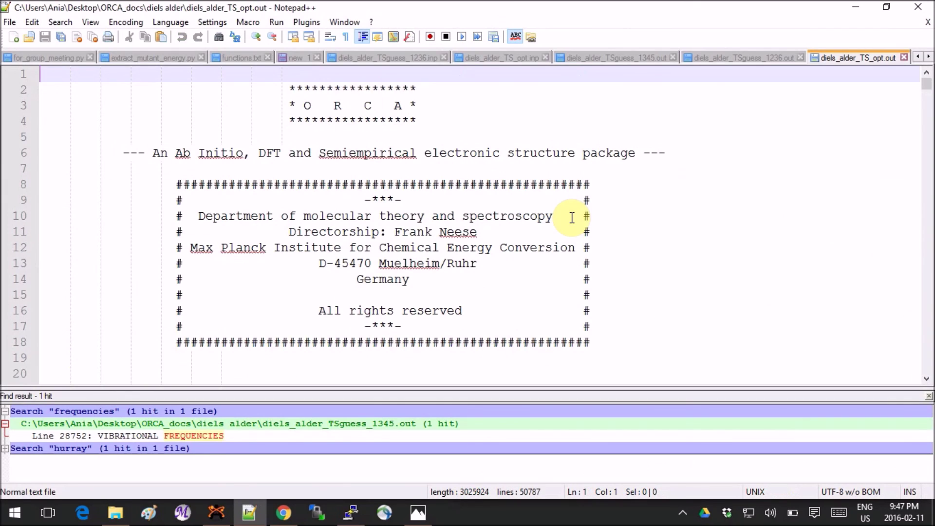
key(ctrl+f)
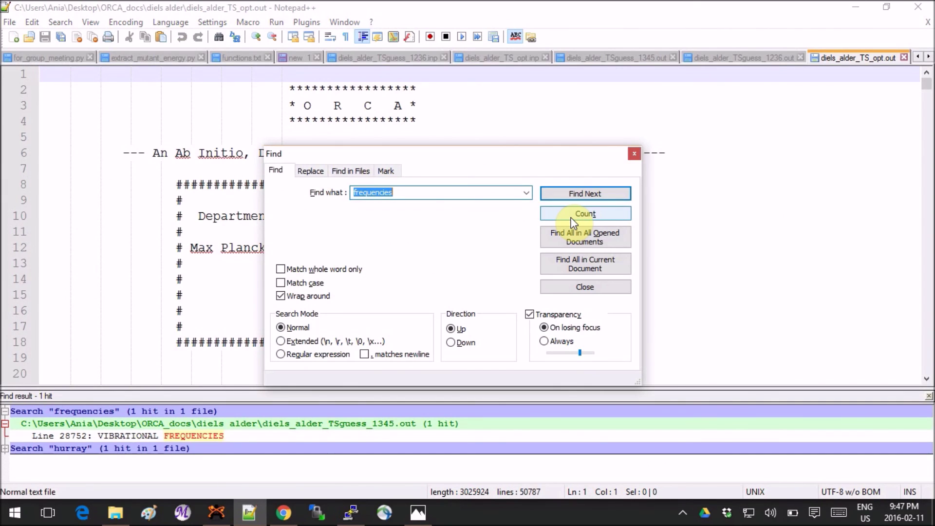
key(Down)
key(Return)
click(185, 245)
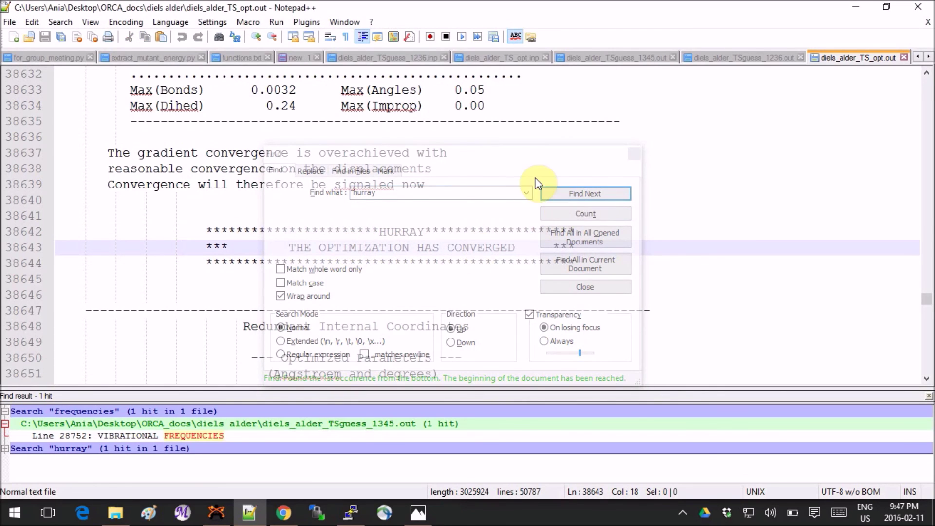
Step: Search 'frequencies' to show mode 6 imaginary at -538.53 cm**-1
drag(506, 156, 760, 94)
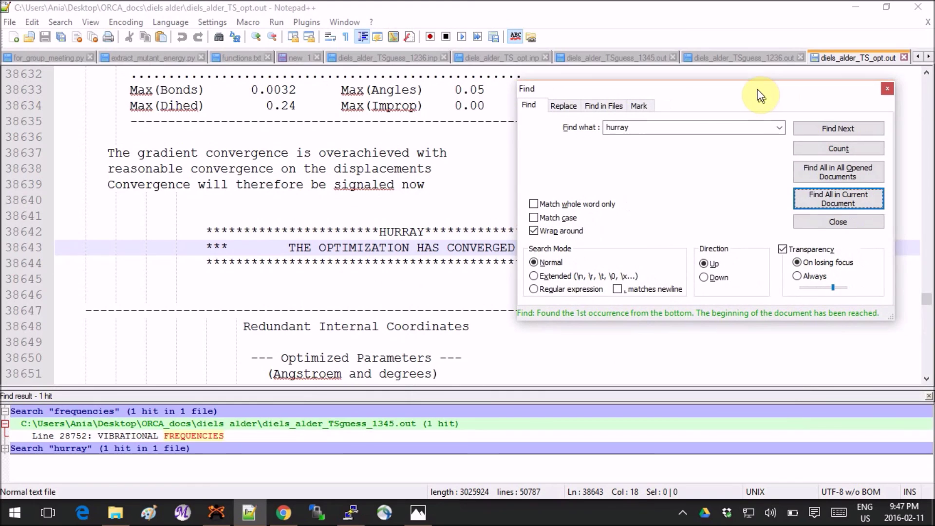
double_click(743, 125)
key(Down)
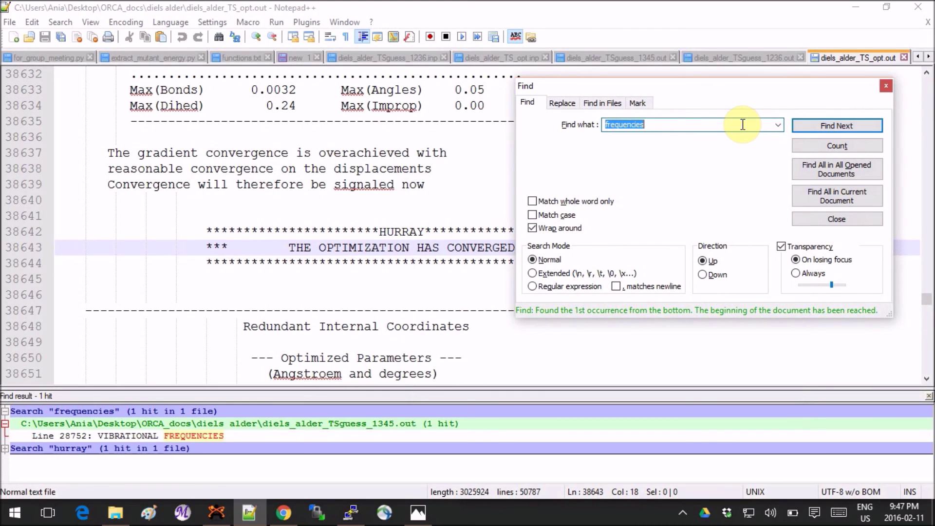
key(Return)
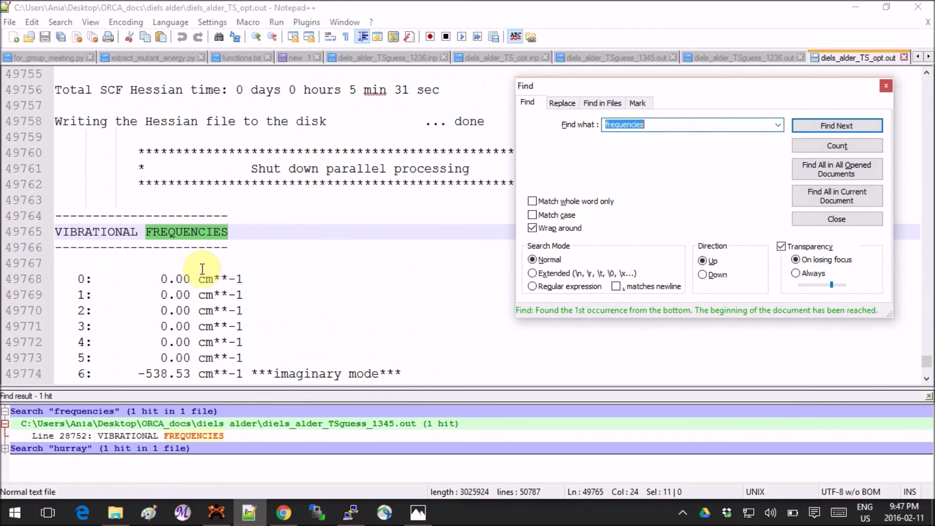
click(309, 272)
scroll(311, 273, down, 2)
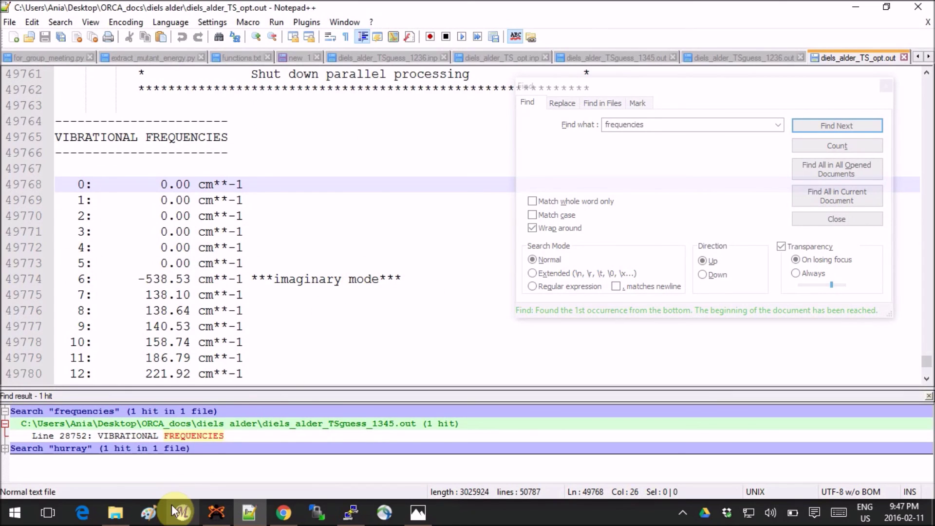
Step: Close the Animate Trajectory window and rotate the Diels-Alder transition-state structure
click(225, 515)
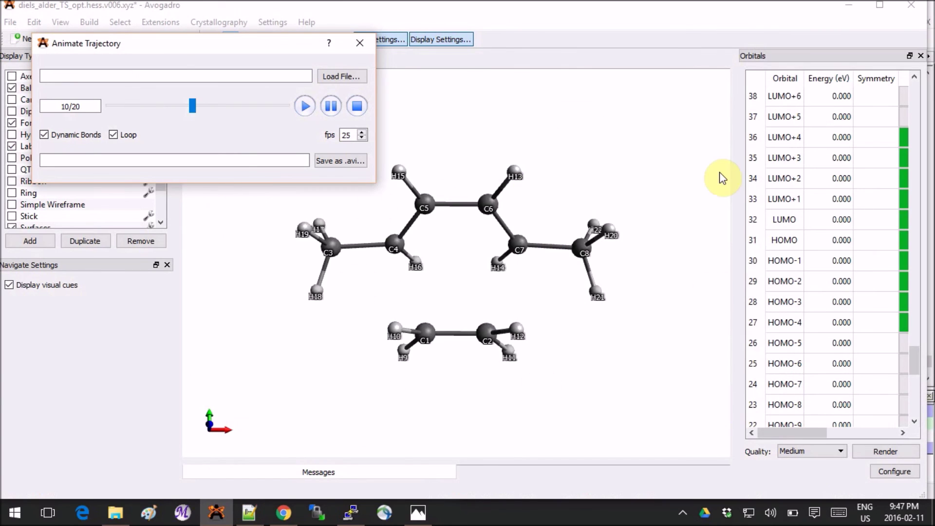
click(365, 42)
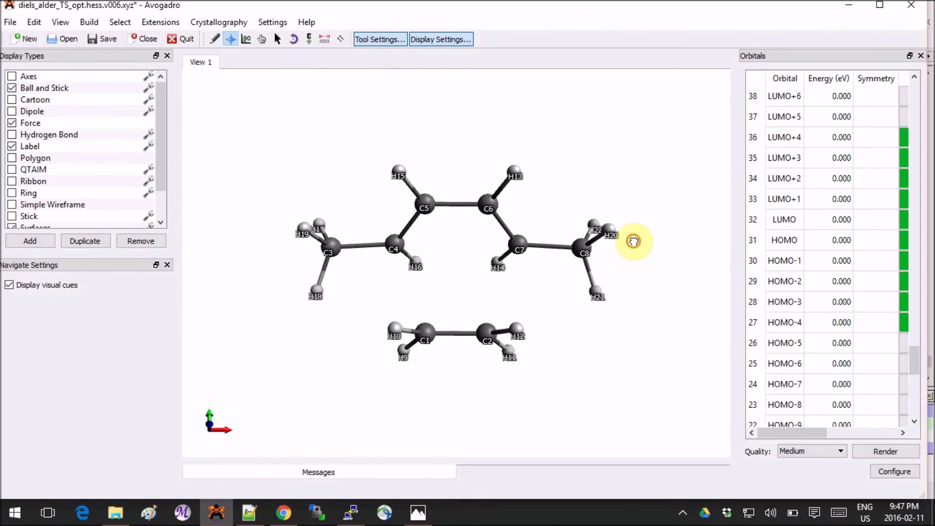
mouse_move(633, 241)
mouse_down()
mouse_move(632, 315)
mouse_move(636, 210)
mouse_move(516, 254)
mouse_move(423, 236)
mouse_move(521, 255)
mouse_move(592, 244)
mouse_move(621, 251)
mouse_up()
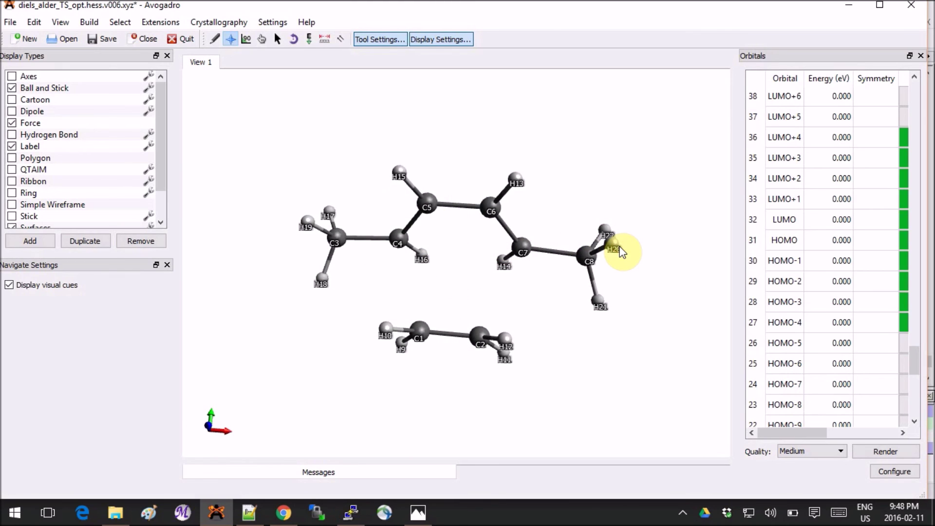